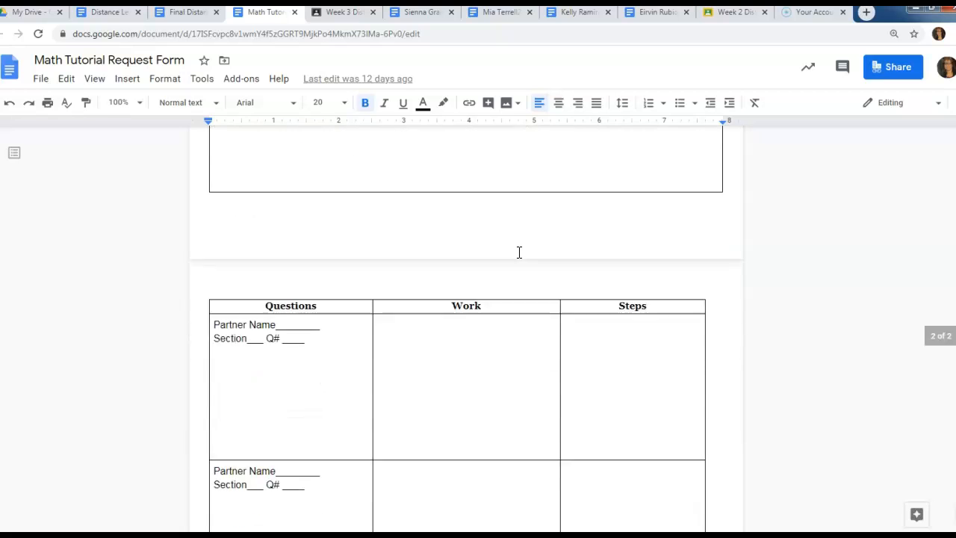
Review the original Math Tutorial Request Form and its Distance Learning version, from the header fields to the reflection and partner question sections.
scroll(519, 252, "down", 5)
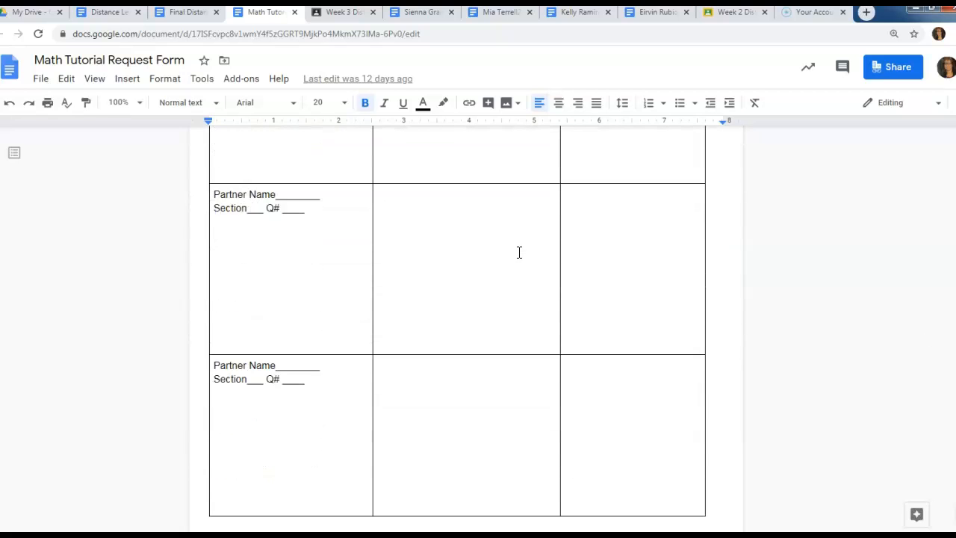
scroll(486, 224, "down", 5)
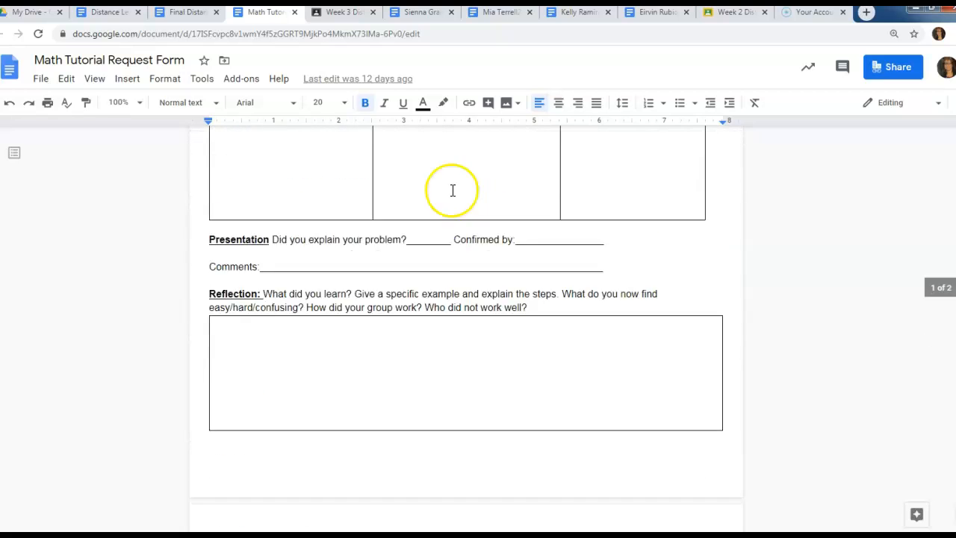
scroll(453, 190, "up", 1)
left_click(112, 13)
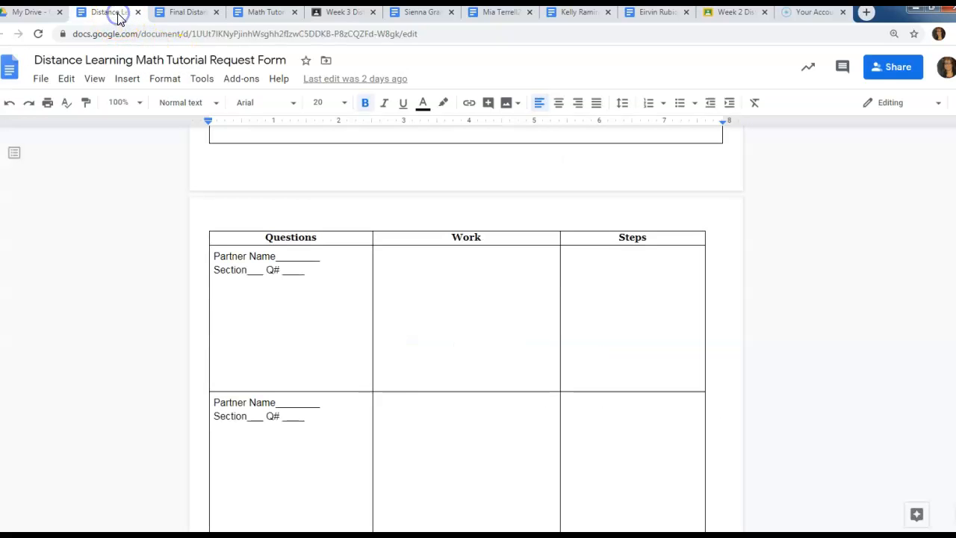
scroll(422, 298, "up", 15)
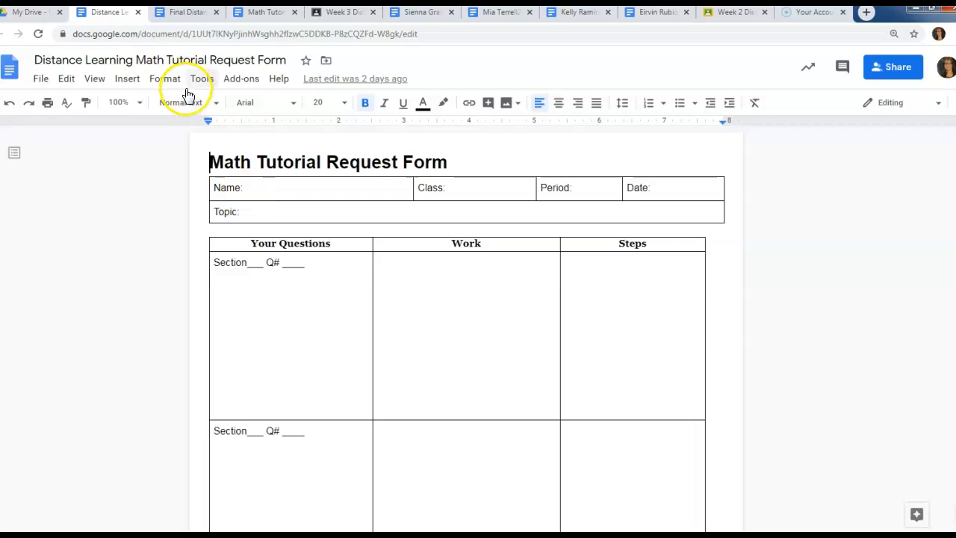
scroll(297, 281, "down", 4)
scroll(297, 280, "down", 4)
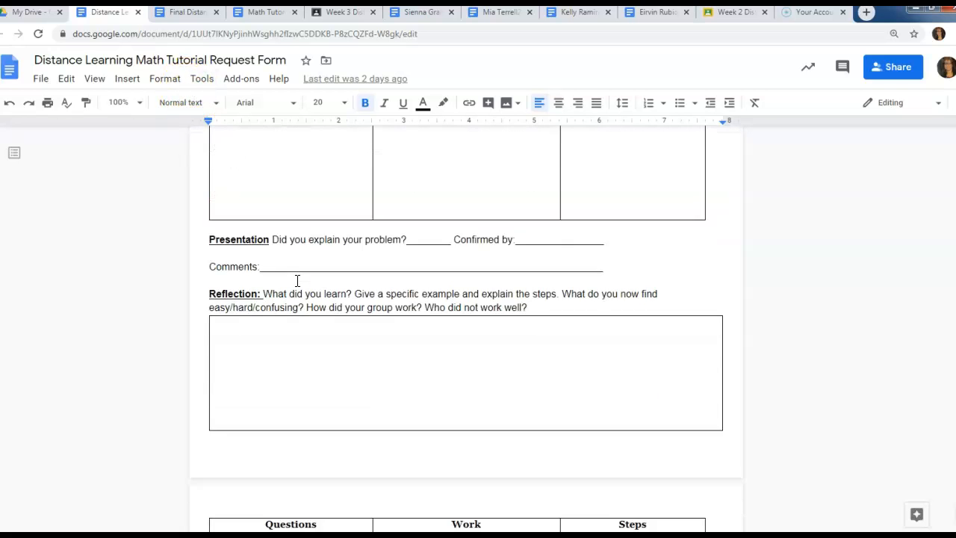
scroll(291, 389, "up", 10)
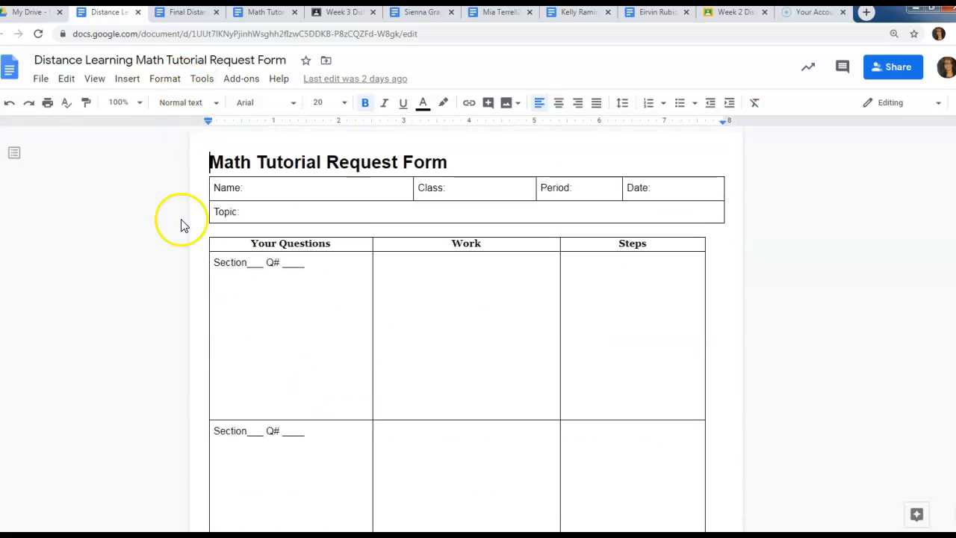
Try entering filler text in the first Your Questions cell of the Final Distance Learning Math Tutorial Request Form and erase it.
left_click(183, 13)
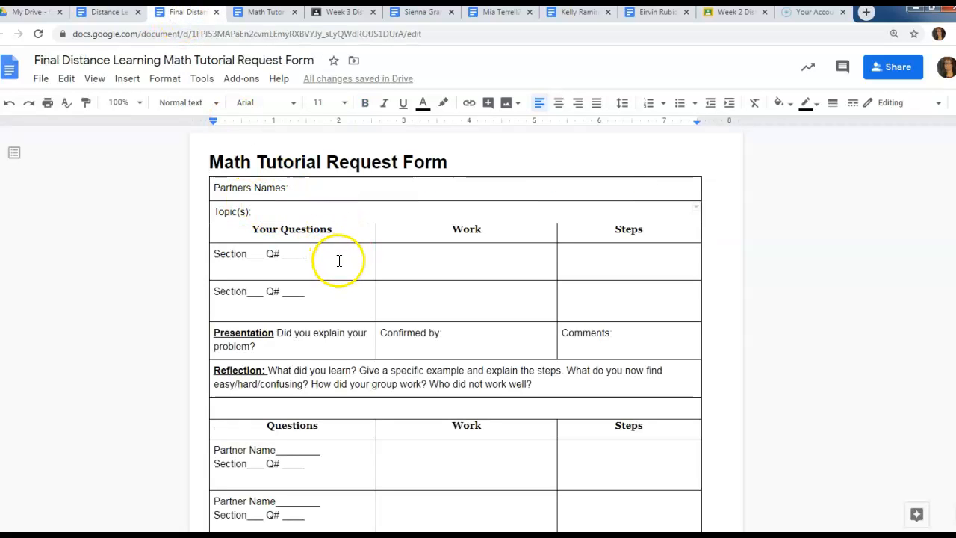
left_click(293, 188)
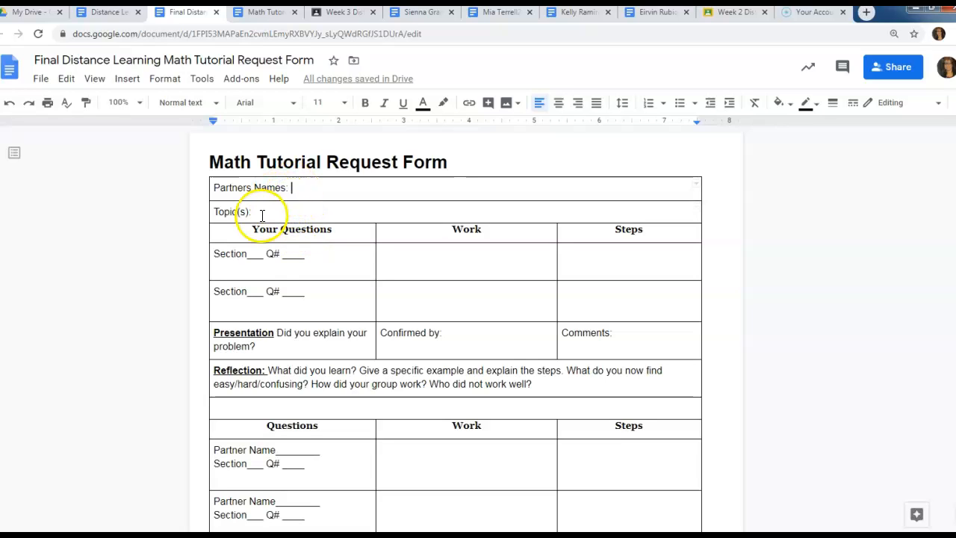
left_click(289, 266)
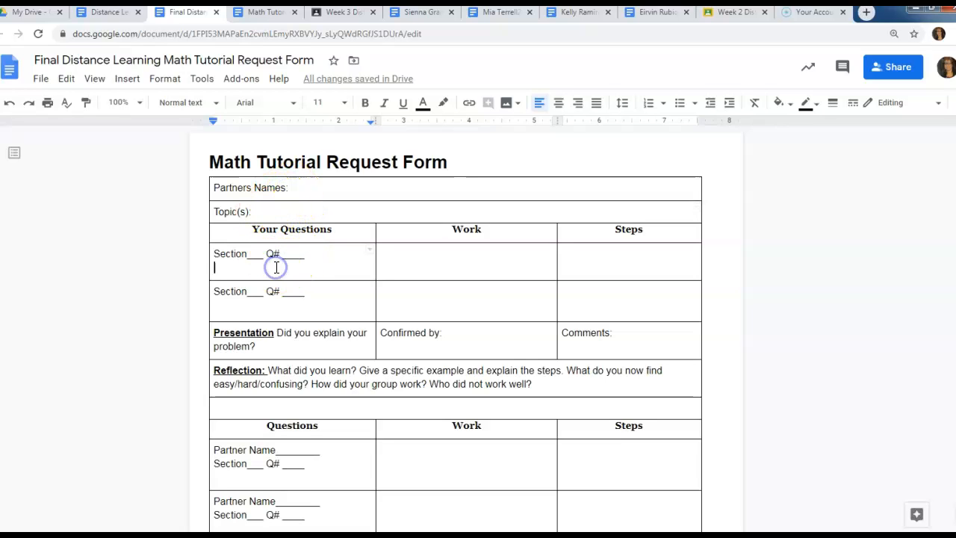
type(";lsd")
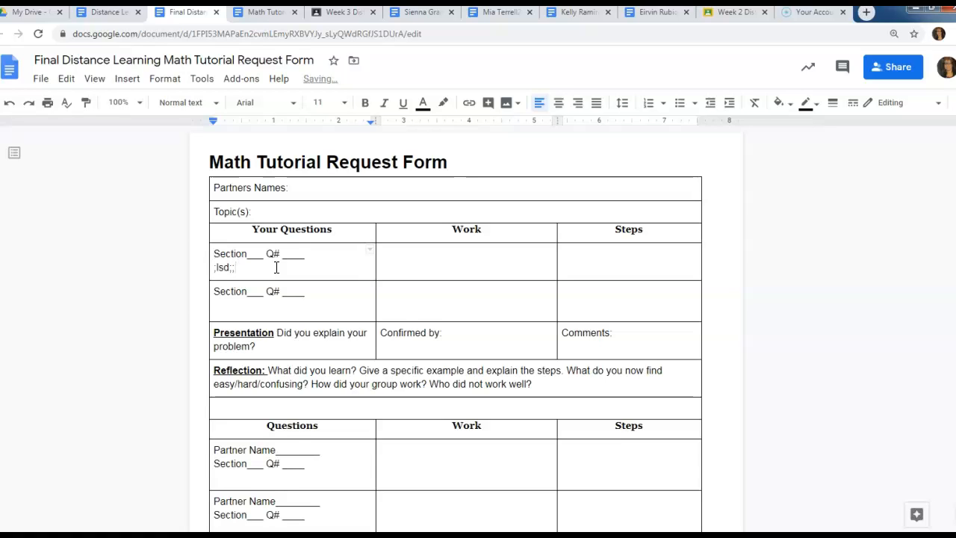
type(";;")
key("Return")
key("BackSpace")
key("BackSpace")
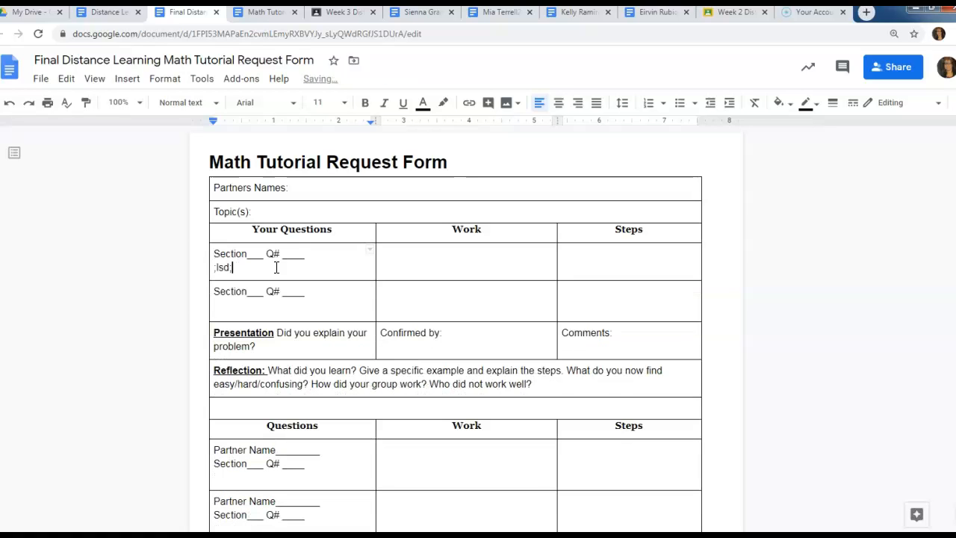
key("BackSpace")
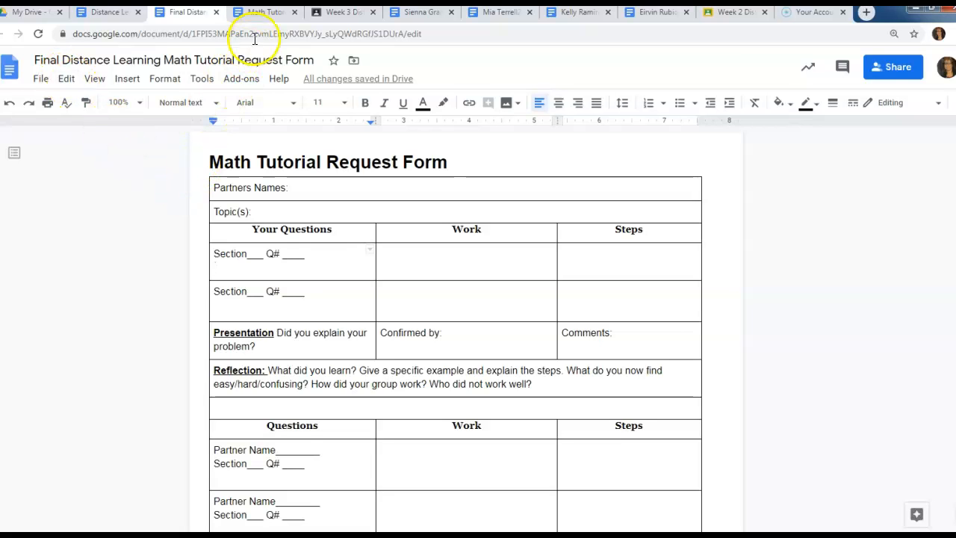
Compare the header and question layout of the original Math Tutorial Request Form with the Final Distance Learning version.
left_click(269, 13)
left_click(335, 234)
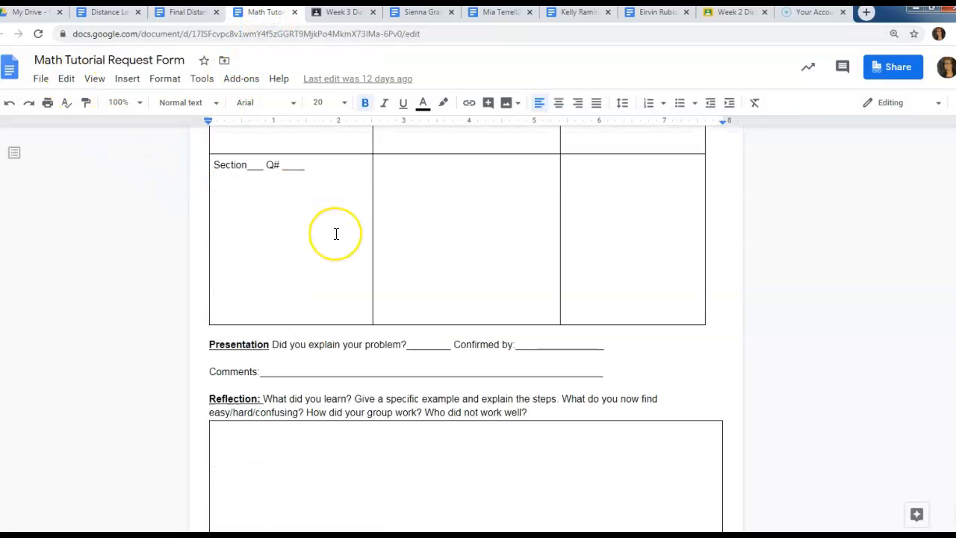
scroll(335, 234, "up", 4)
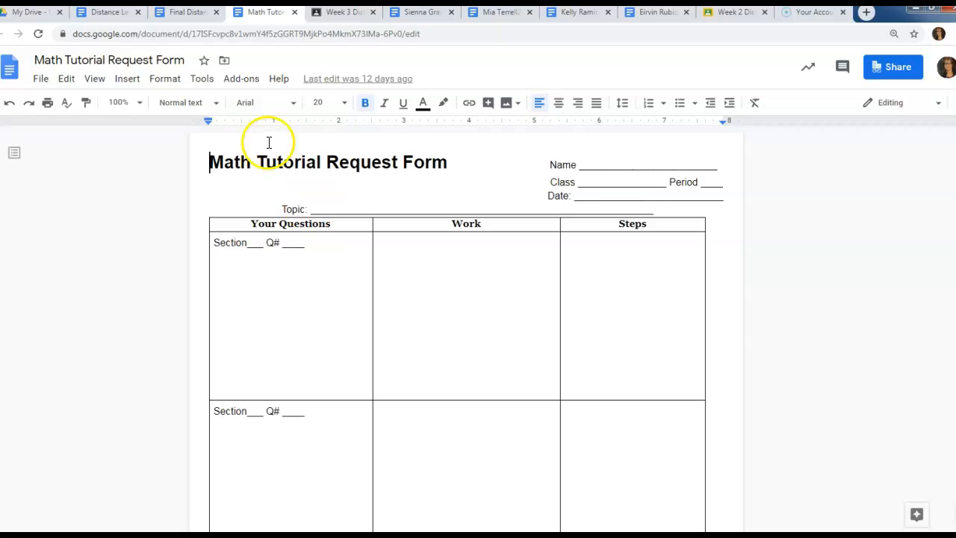
left_click(186, 17)
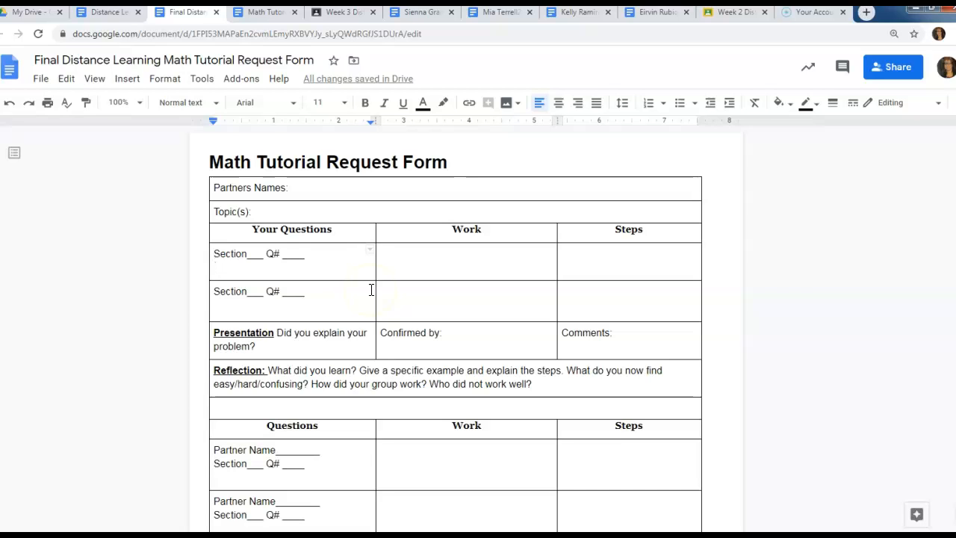
Switch to Google Drive and create a blank Google Docs document in the 0-LBUSD Distance Learning Information folder.
left_click(35, 19)
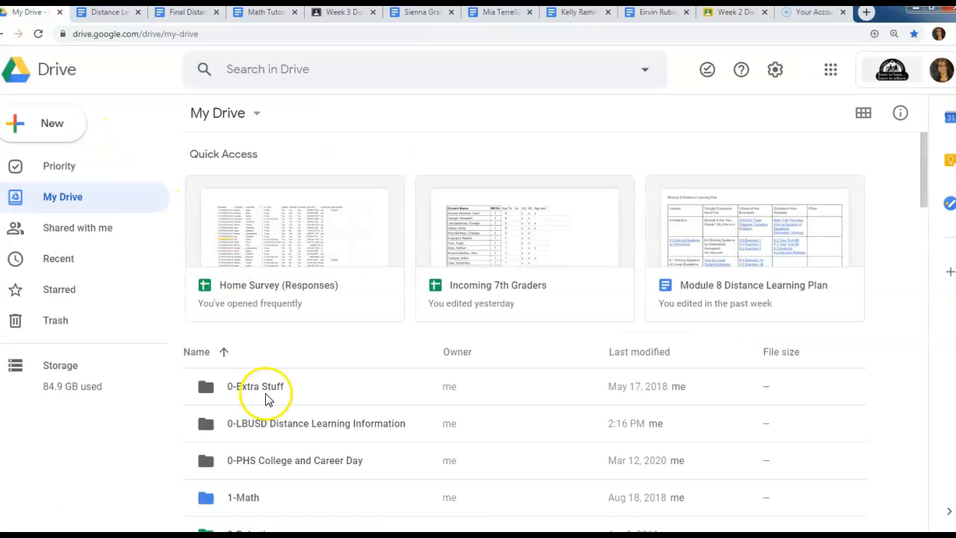
double_click(280, 428)
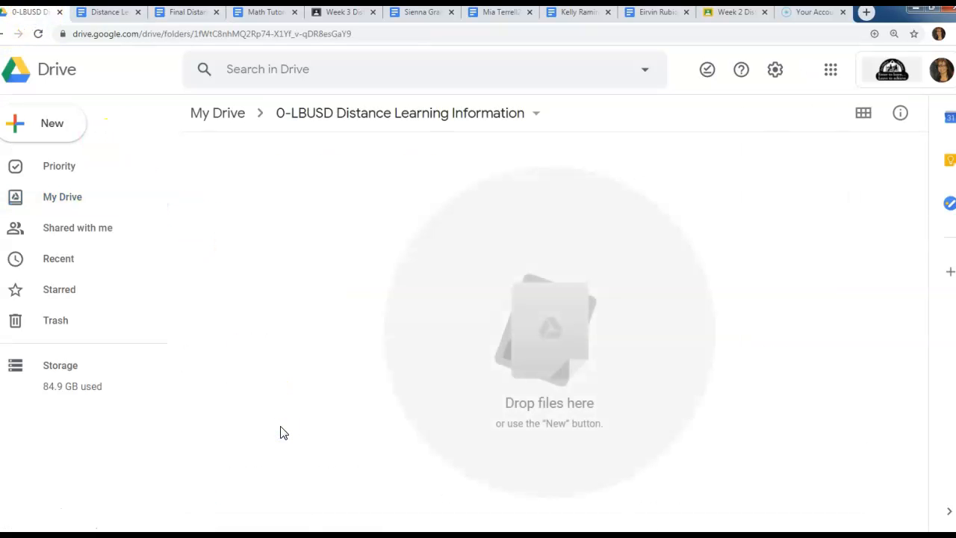
left_click(45, 126)
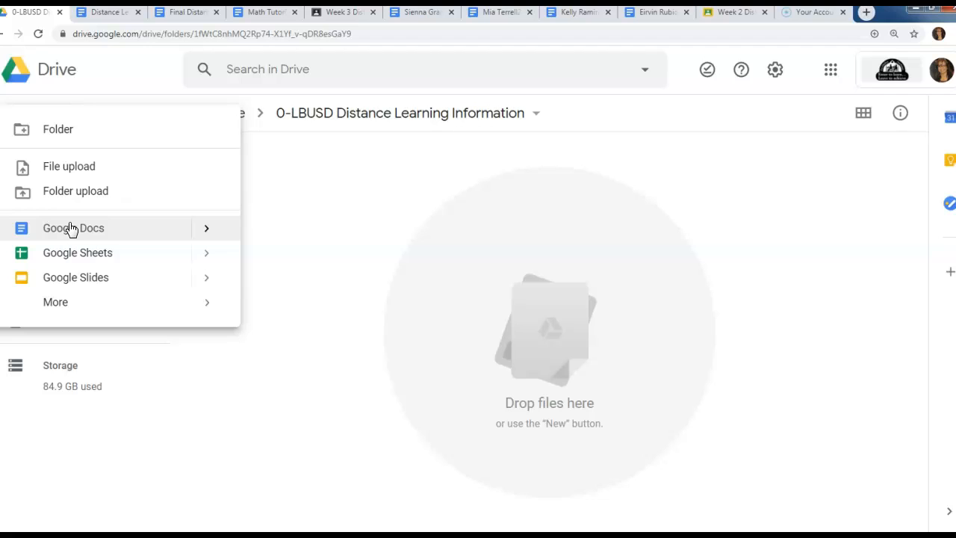
left_click(71, 228)
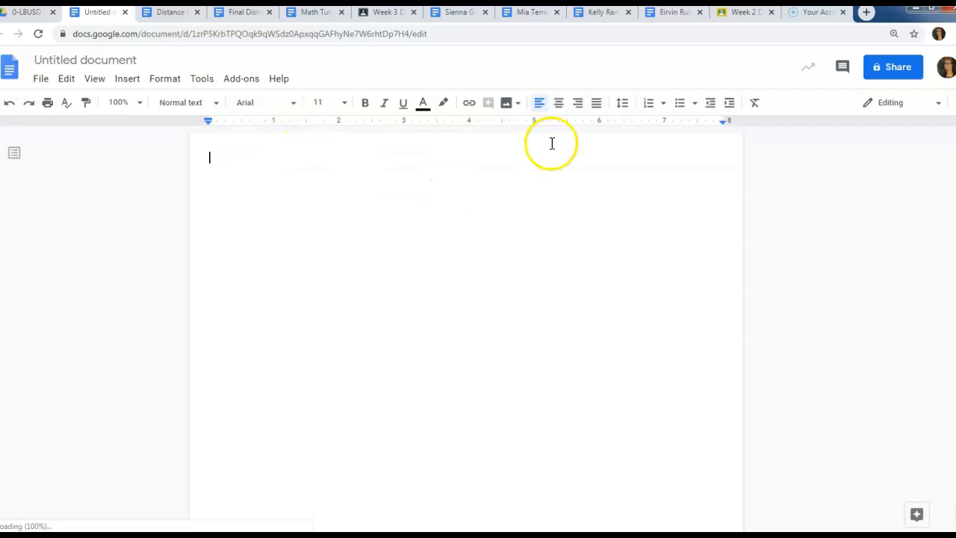
Add the centred title "Student Questionaire" and set the line below it to left alignment.
left_click(559, 104)
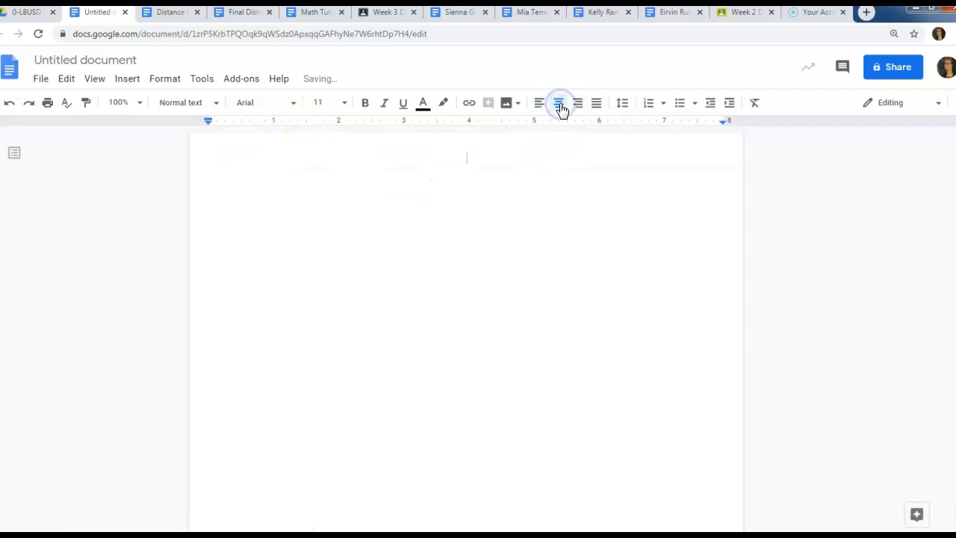
type("Student")
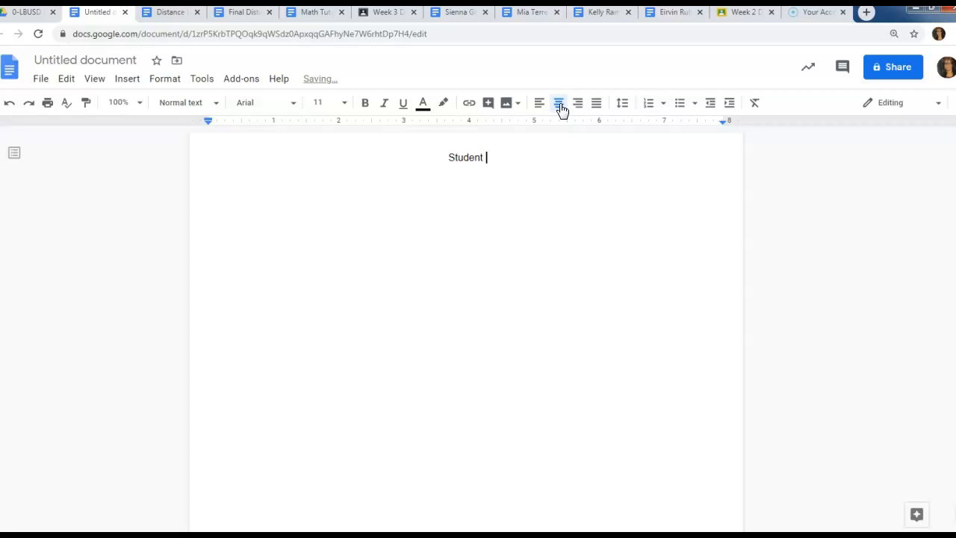
type(" Question")
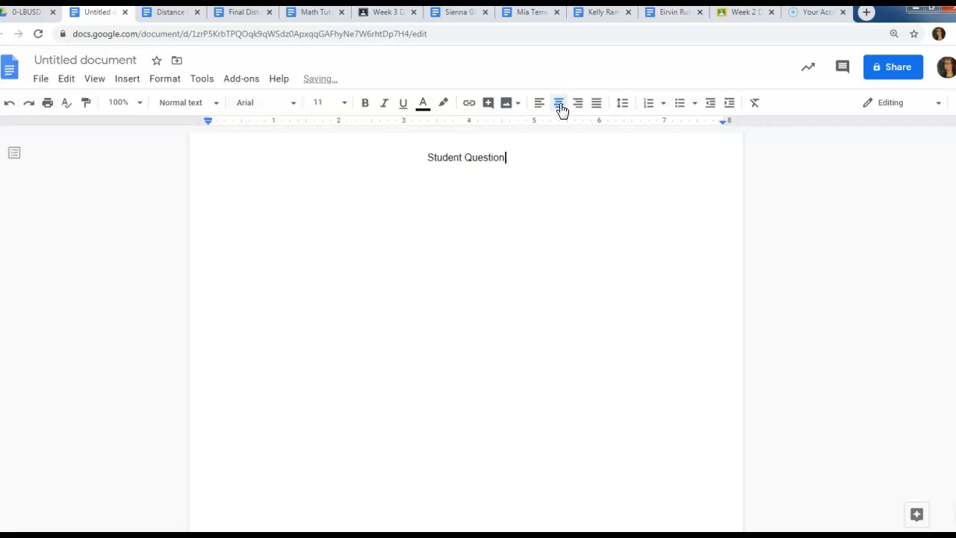
type("aire")
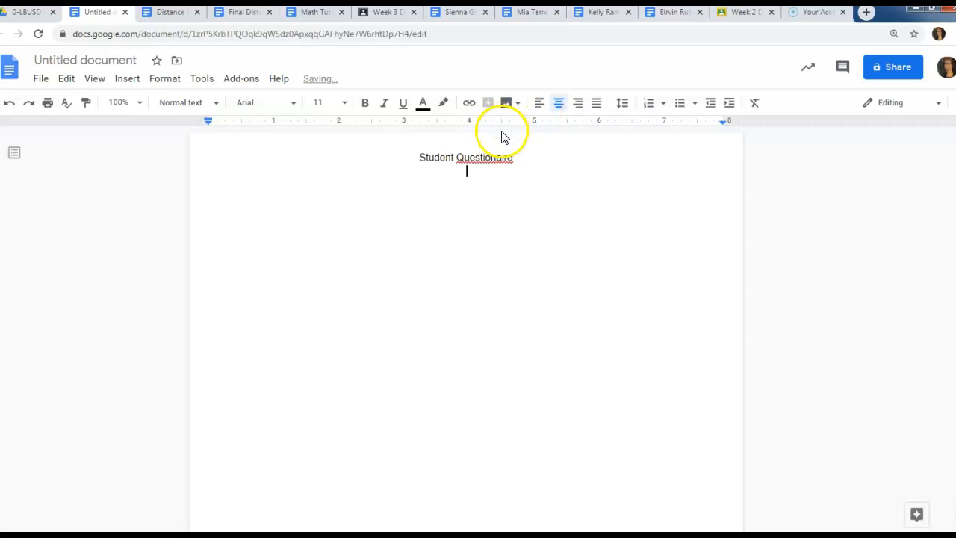
left_click(537, 106)
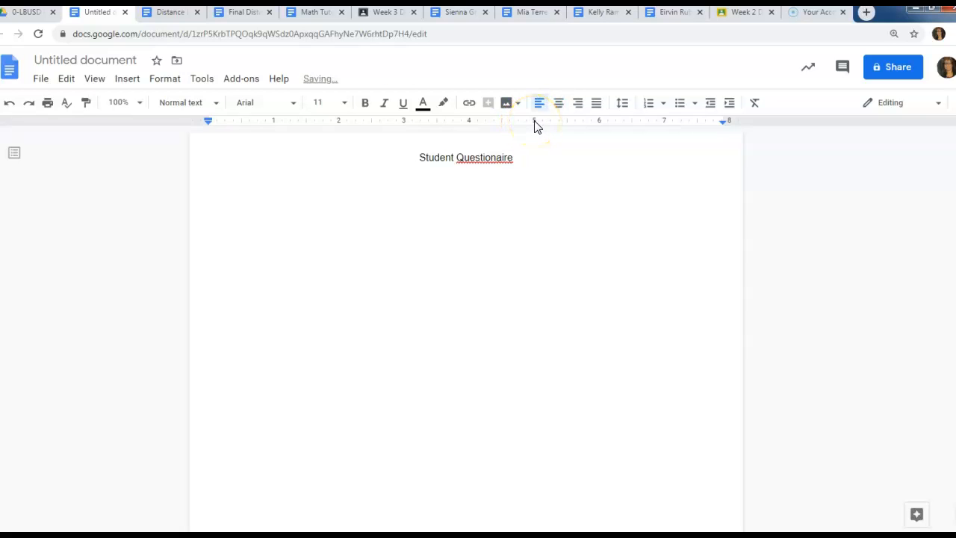
Correct the misspelled title word to "Questionnaire" and name the document "Student Questionnaire".
left_click(484, 157)
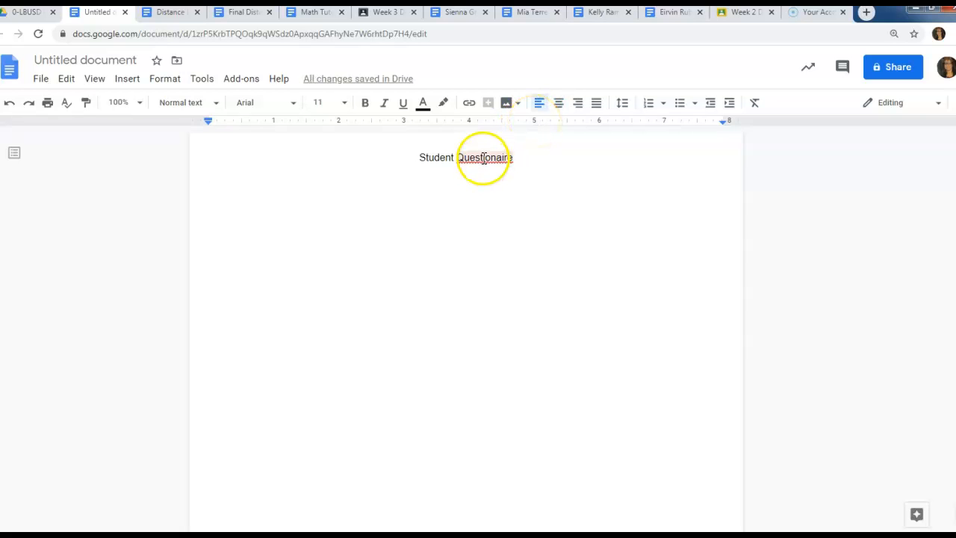
right_click(484, 157)
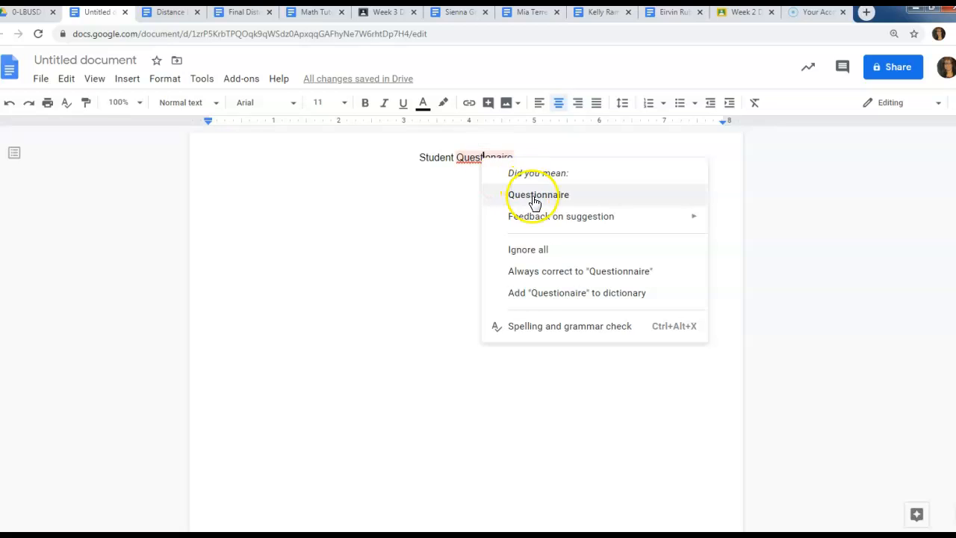
left_click(533, 196)
left_click(335, 186)
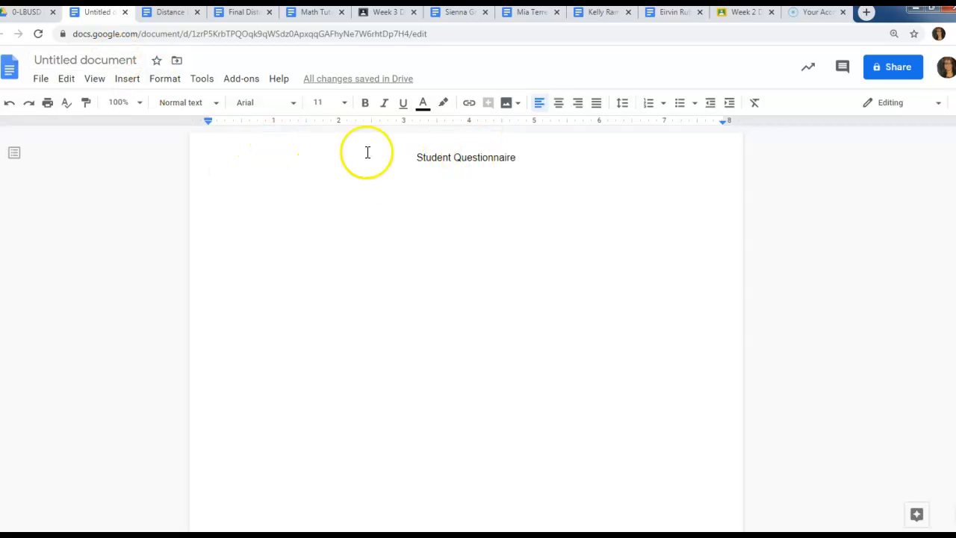
left_click(130, 59)
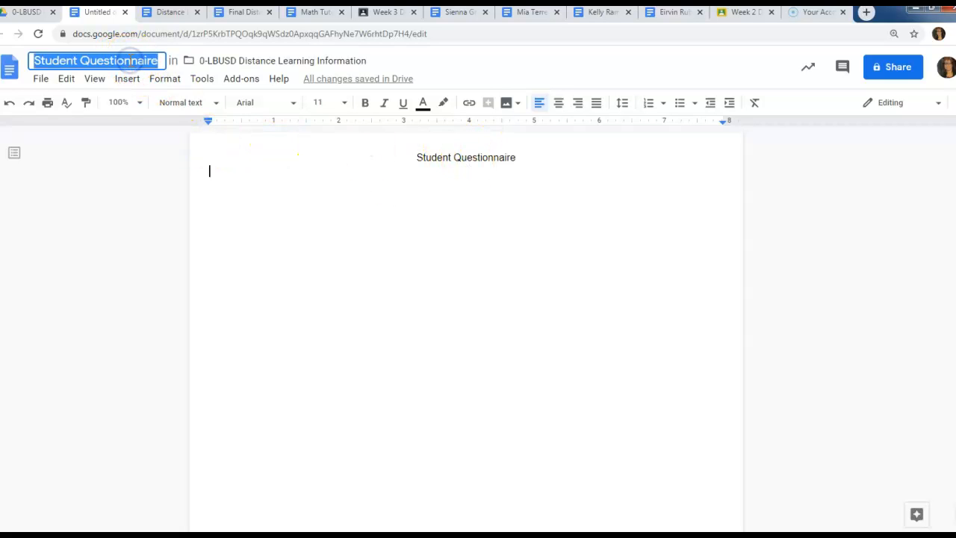
left_click(229, 185)
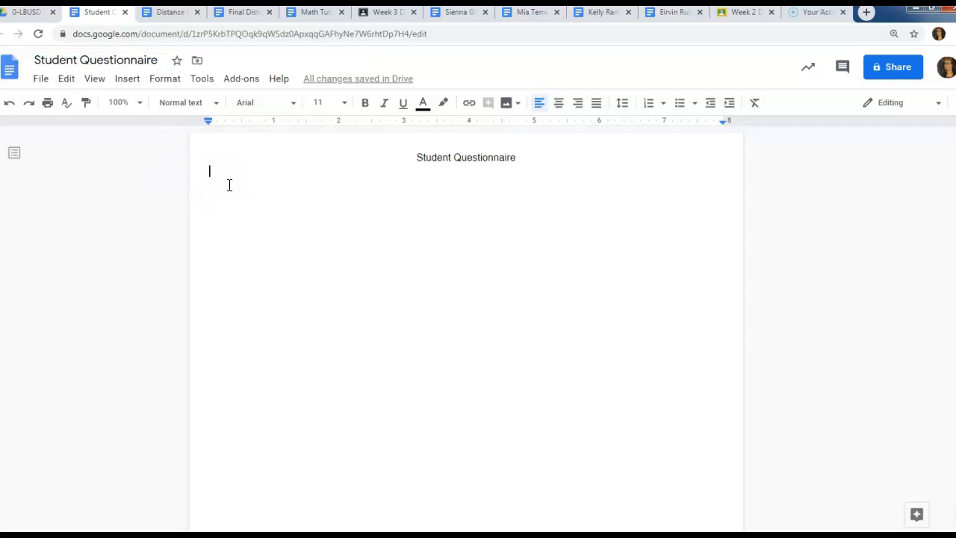
Write a numbered list with "How are you?", "What is your daily schedule at home?" and "What do you like the most?".
type("1.")
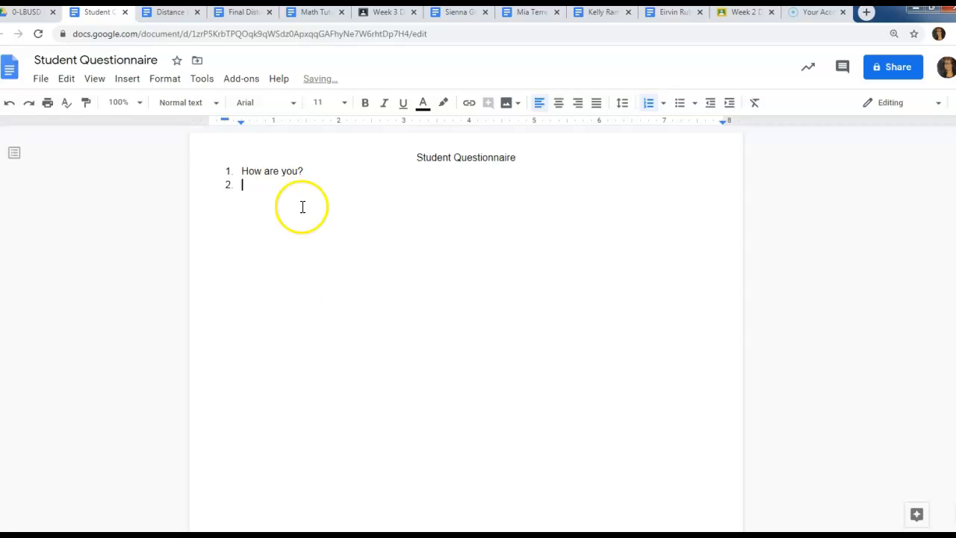
type("W")
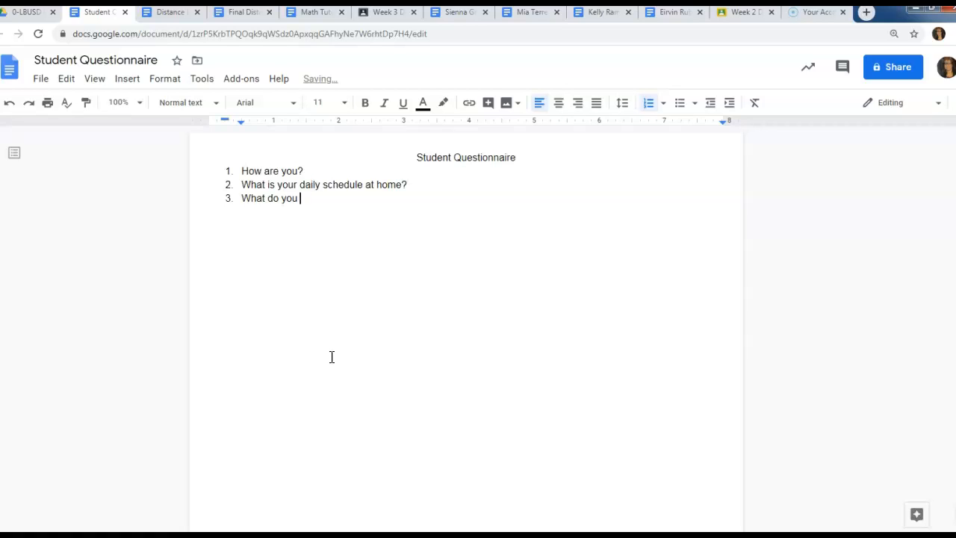
type("lik")
Try adding filler answer text after the first question and on a new line below it, and erase it.
left_click(336, 171)
type("sldjfl")
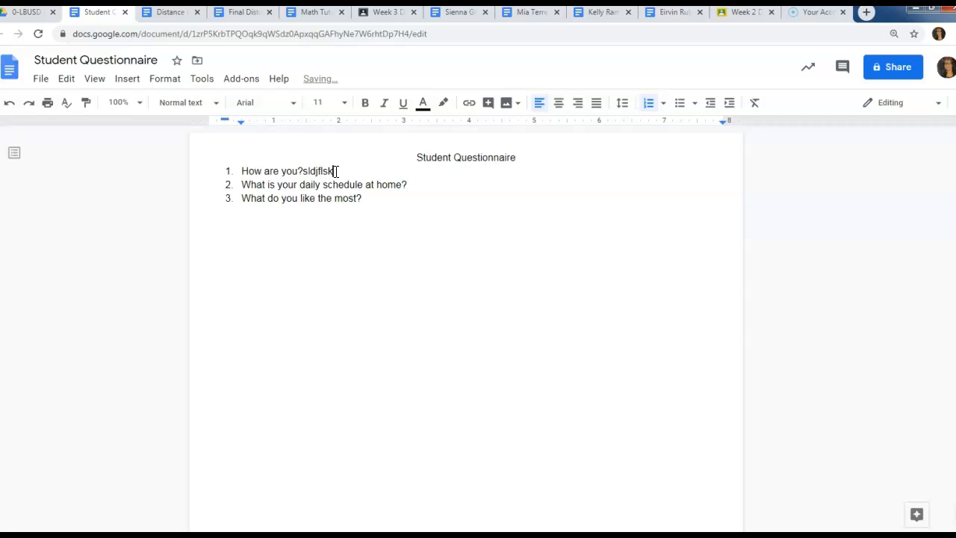
type("sk")
key("Return")
type("sffsdjflask")
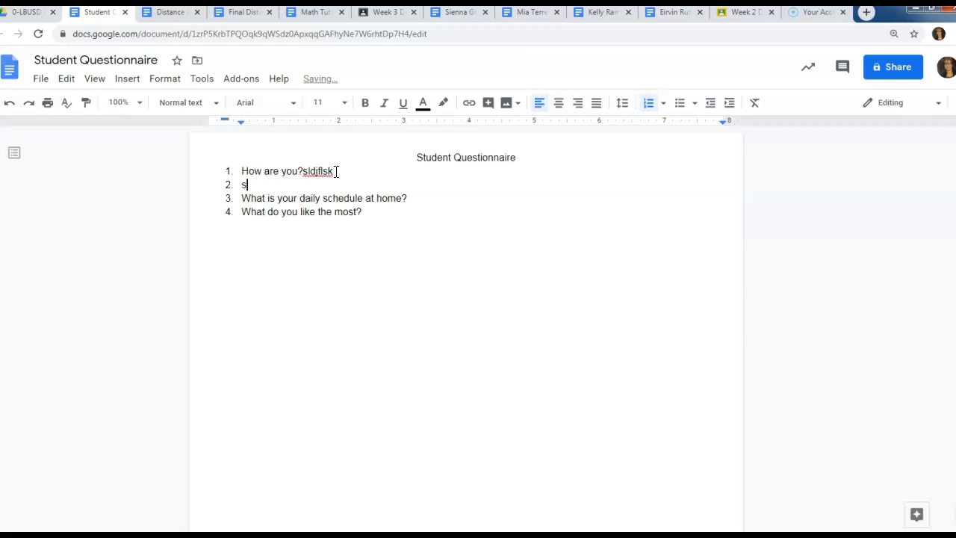
key("BackSpace")
key("BackSpace")
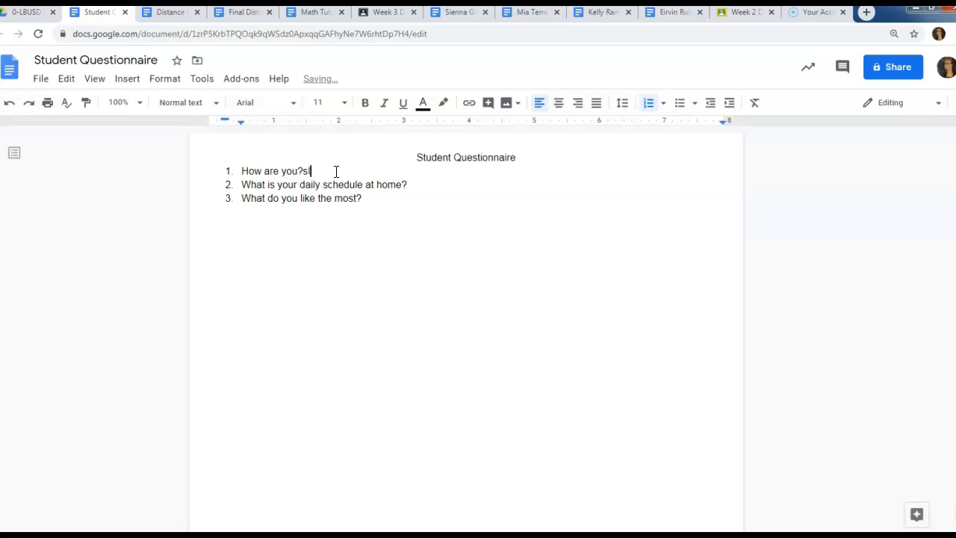
Insert a 1 x 1 table below the first question and remove the extra numbered line beneath it.
left_click(131, 86)
mouse_move(192, 129)
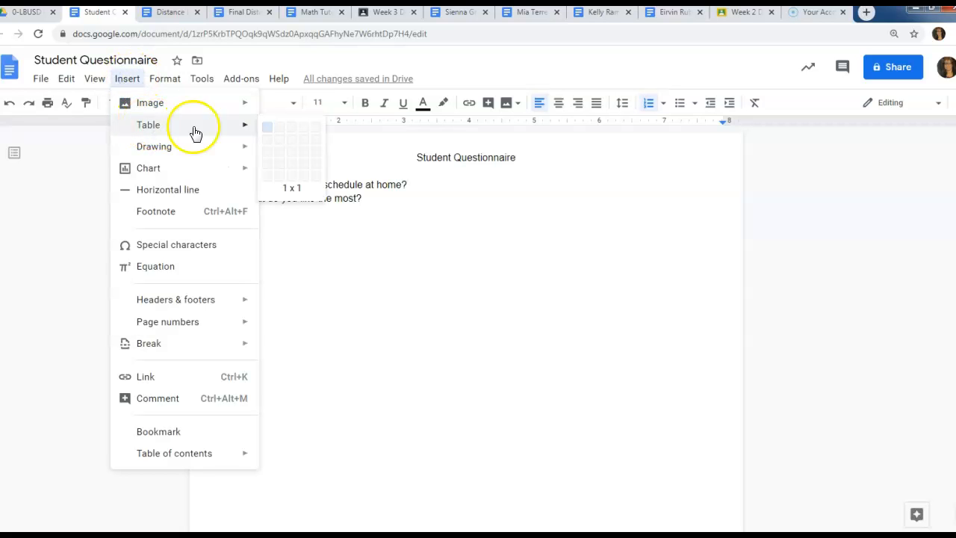
left_click(268, 133)
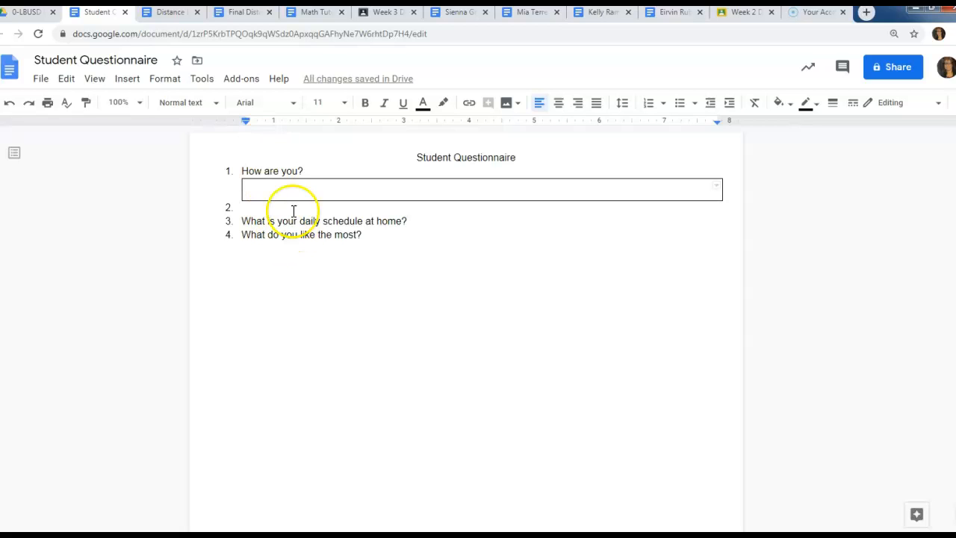
left_click(247, 208)
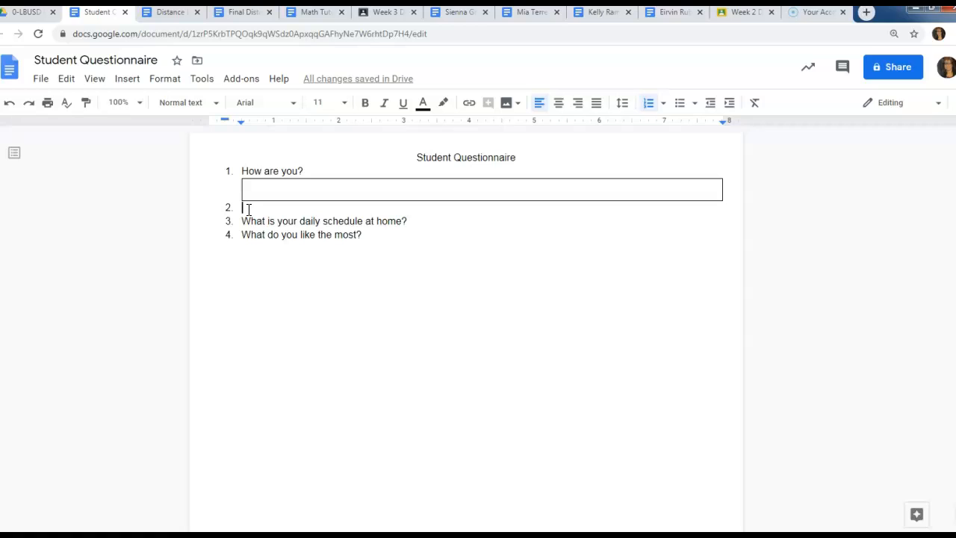
key("BackSpace")
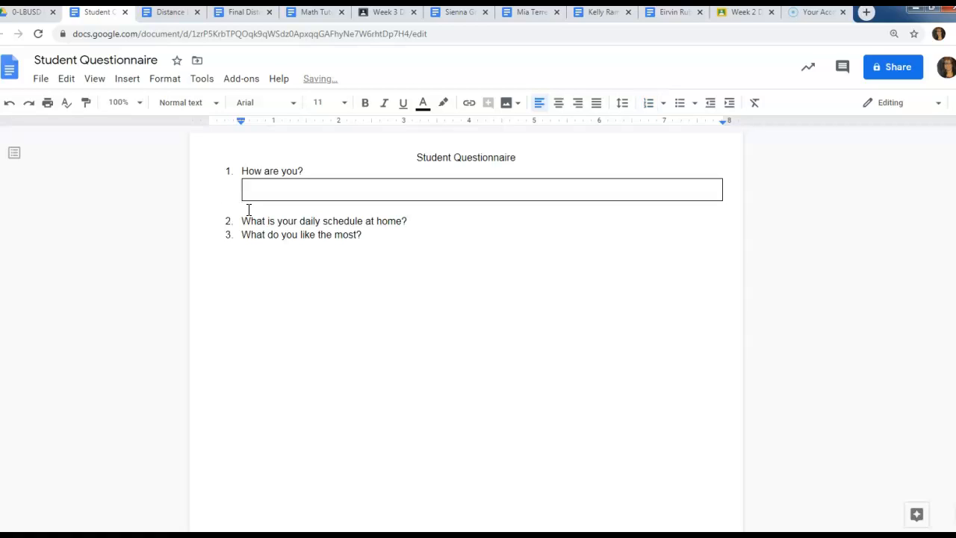
key("Delete")
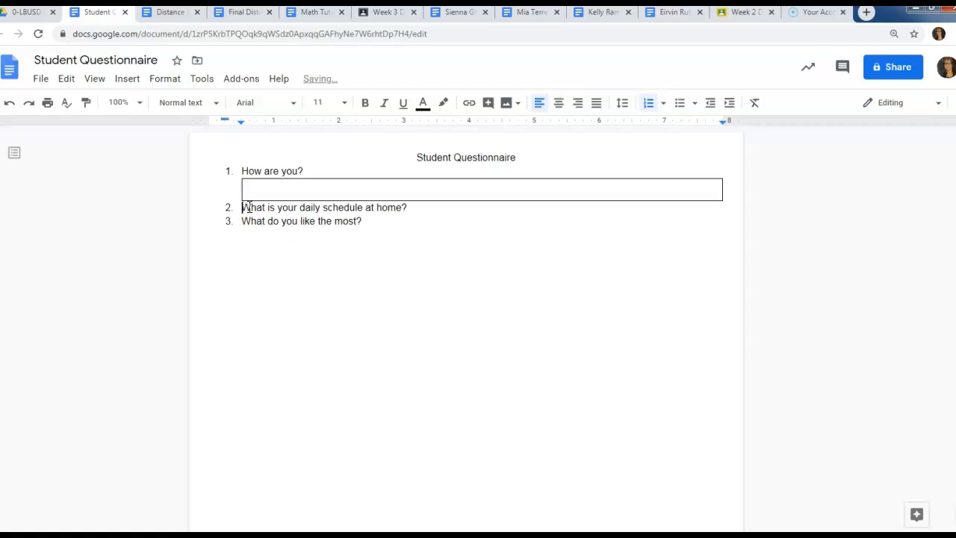
Copy the empty answer box below the second and third questions, removing the extra numbered line after each copy.
left_click_drag(254, 189, 331, 198)
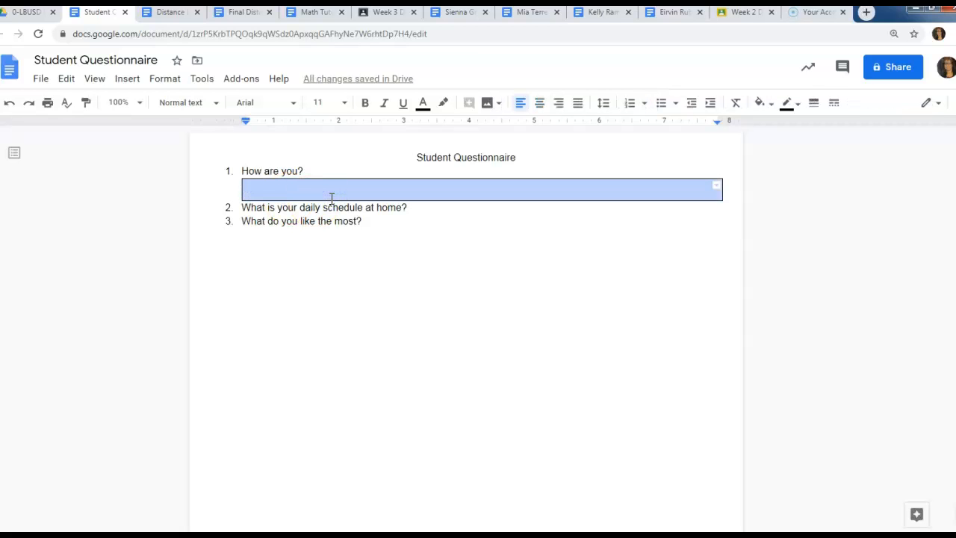
left_click(416, 208)
key("ctrl+v")
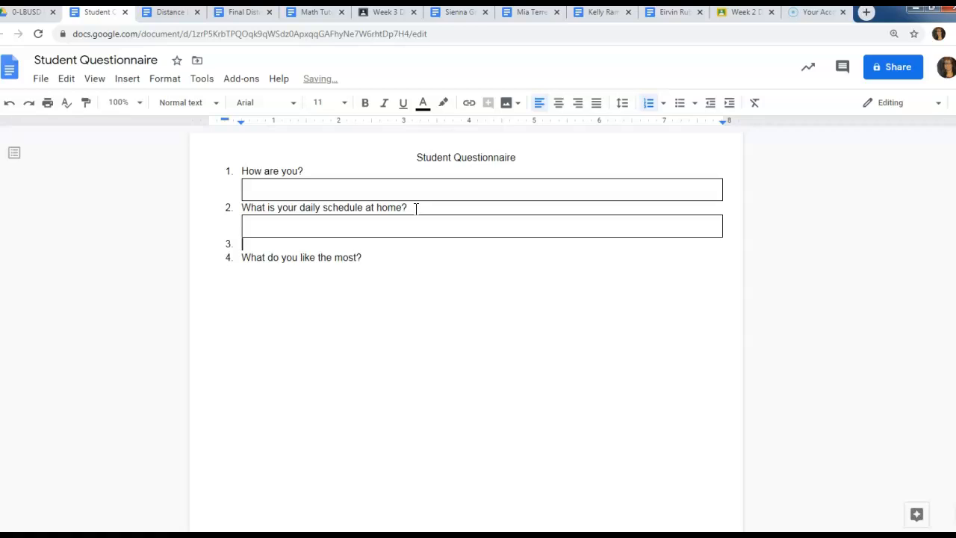
key("BackSpace")
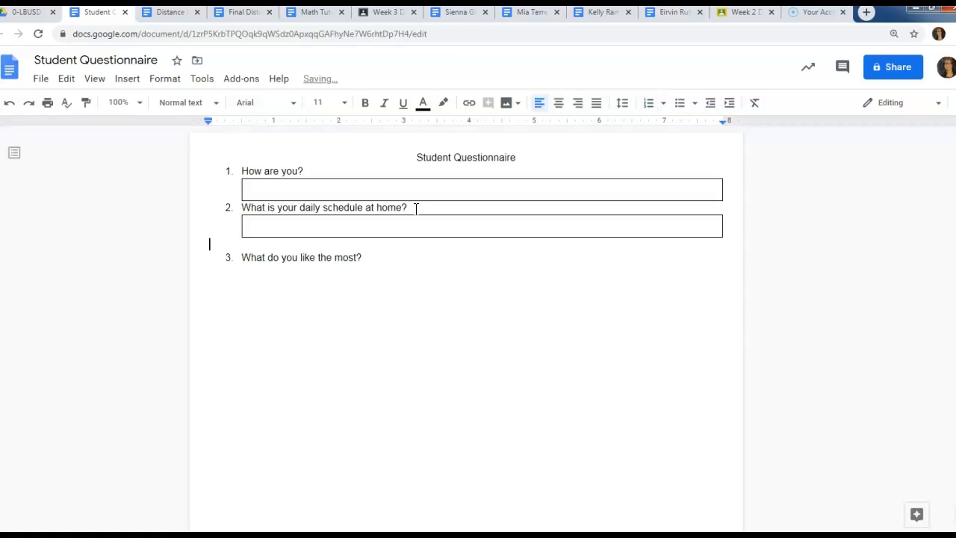
key("Delete")
left_click(386, 246)
key("ctrl+v")
key("BackSpace")
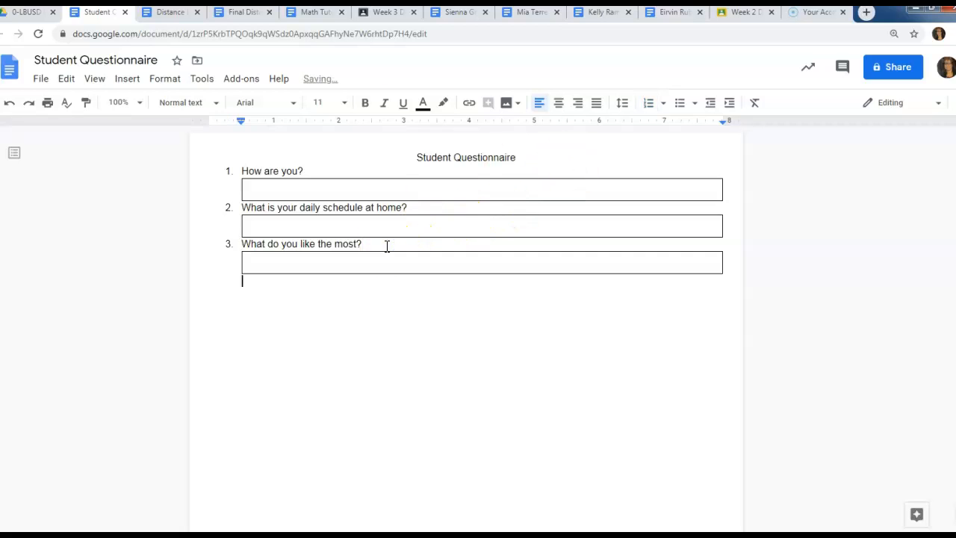
Try entering several lines of filler text in the first question's answer box, and erase them.
left_click(288, 188)
type("sdjfasjf;lsjk")
key("Return")
type("a")
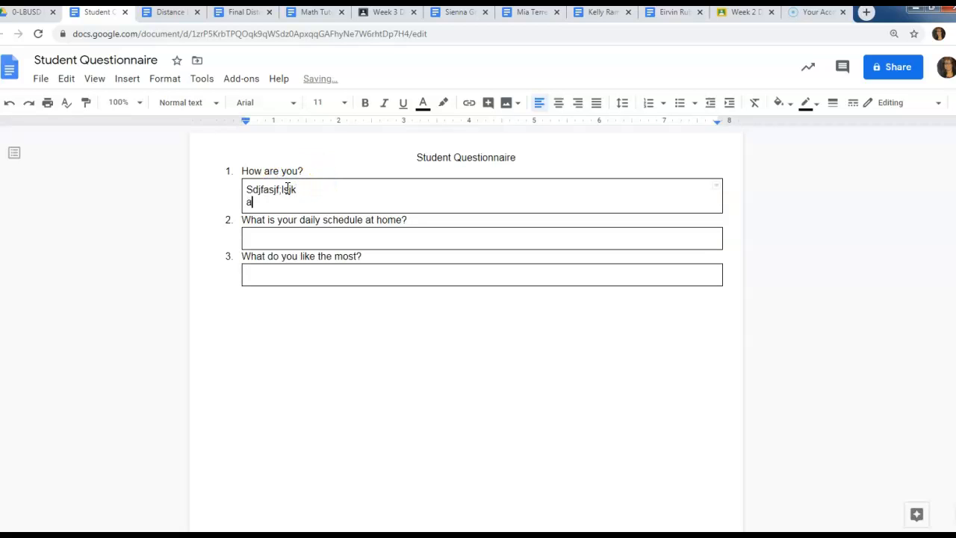
type("sjf;lsjk Aslkdlskjflkasd")
key("Return")
type("asldkaslkj")
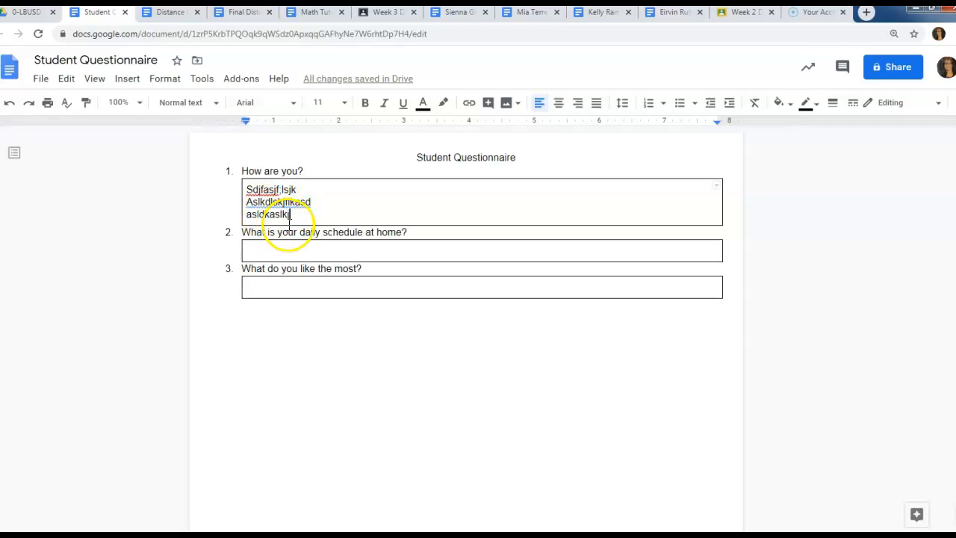
key("BackSpace")
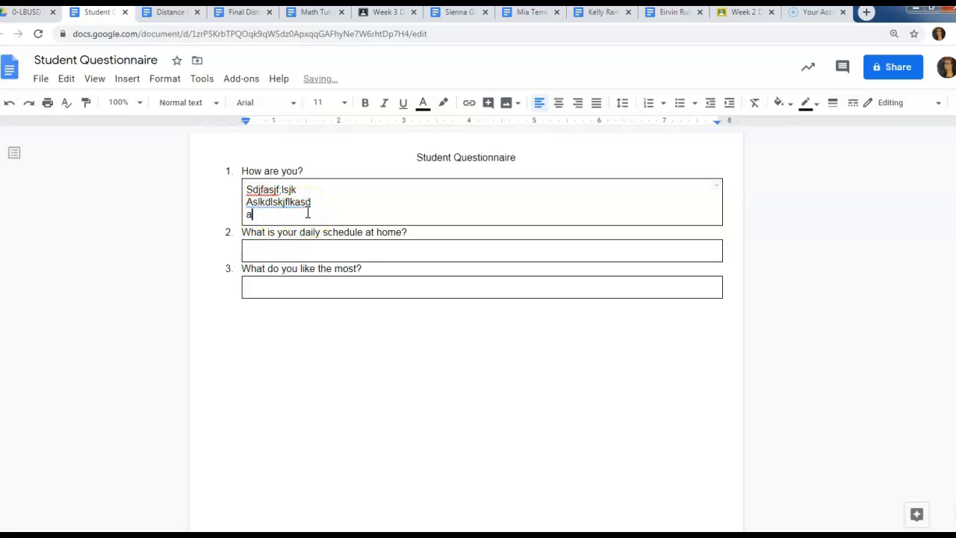
key("BackSpace")
key("BackSpace")
key("BackSpace")
key("BackSpace")
key("BackSpace")
key("BackSpace")
key("BackSpace")
key("BackSpace")
key("BackSpace")
key("BackSpace")
key("BackSpace")
key("BackSpace")
key("BackSpace")
key("BackSpace")
key("BackSpace")
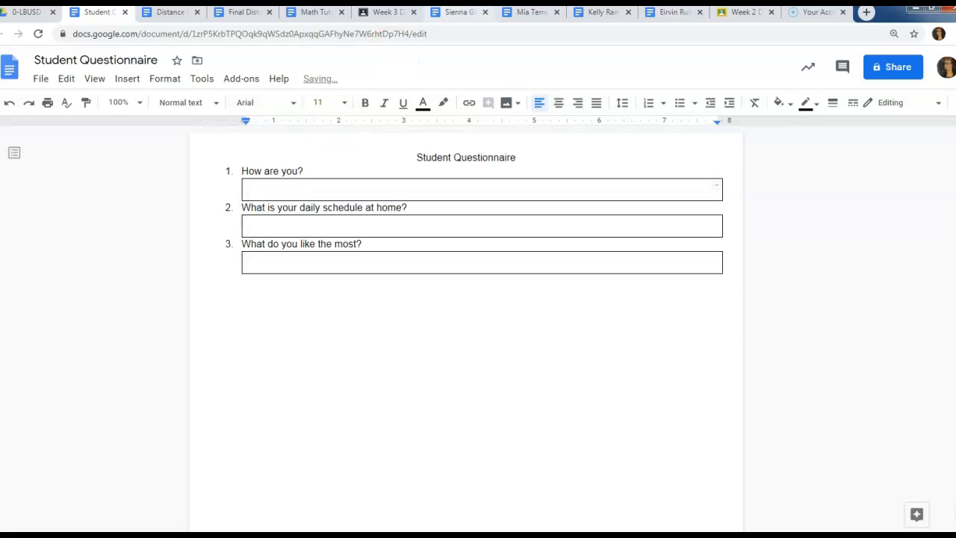
Switch to Google Classroom and start a new assignment in the classwork of the "Google Classroom" class.
left_click(388, 12)
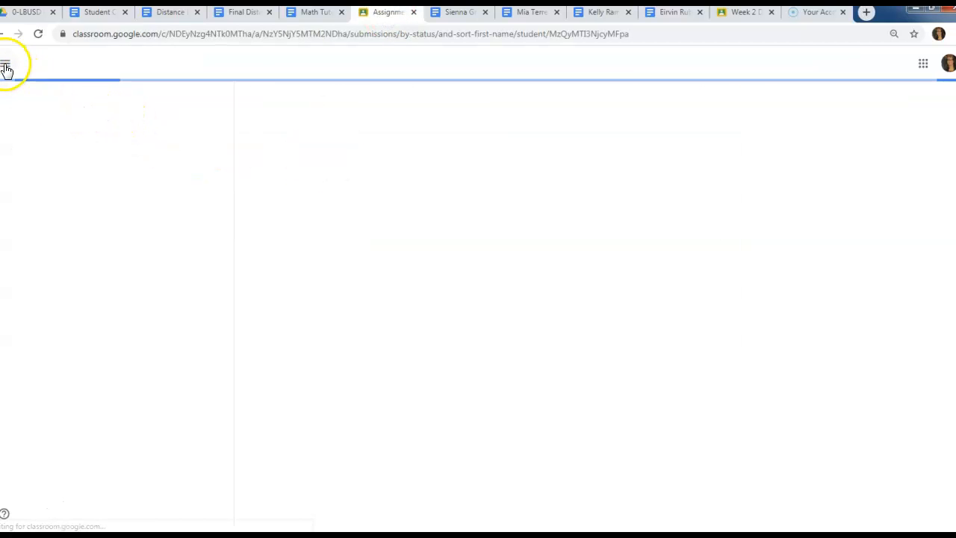
left_click(7, 68)
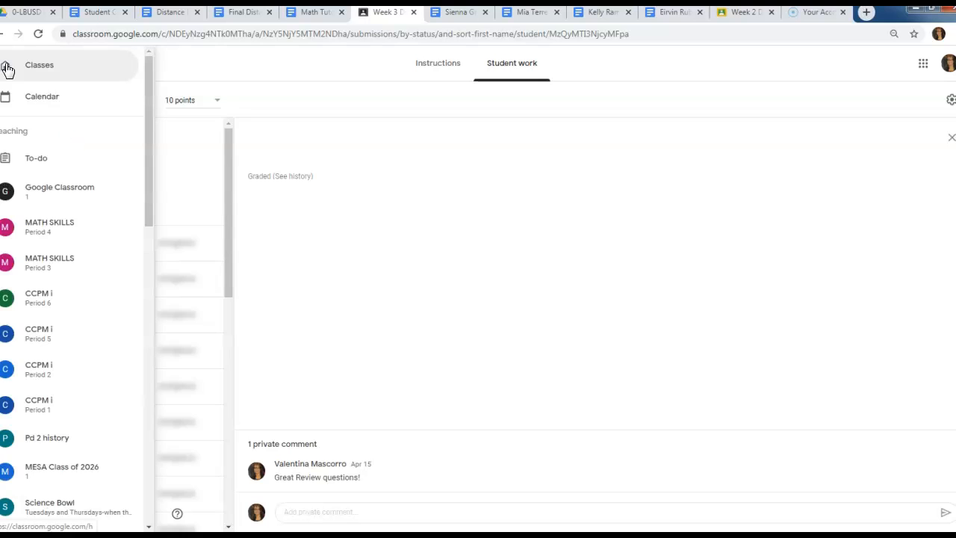
left_click(58, 199)
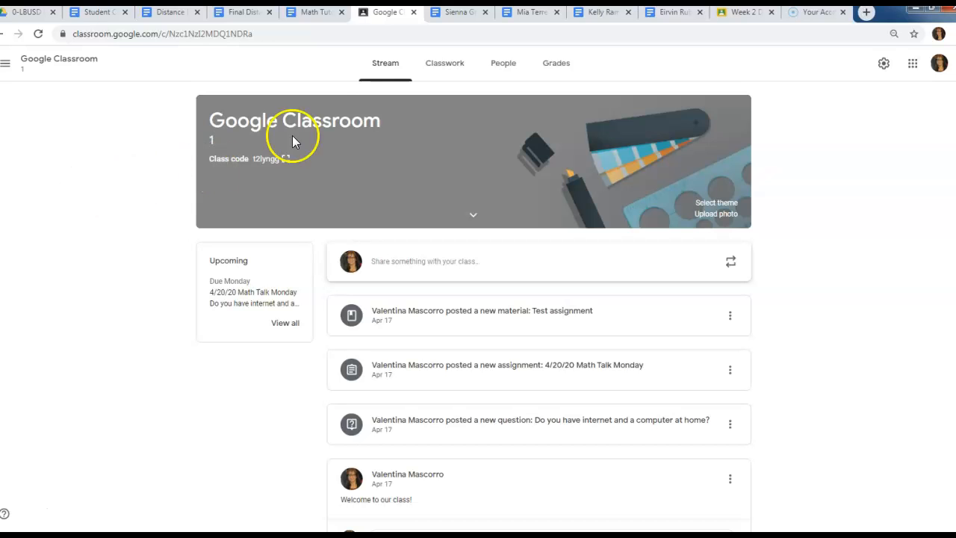
left_click(445, 69)
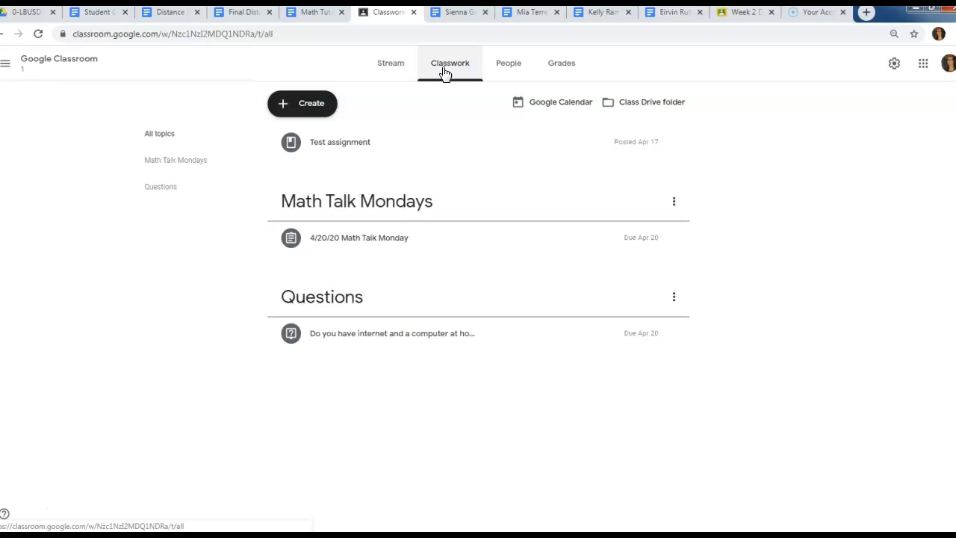
left_click(295, 108)
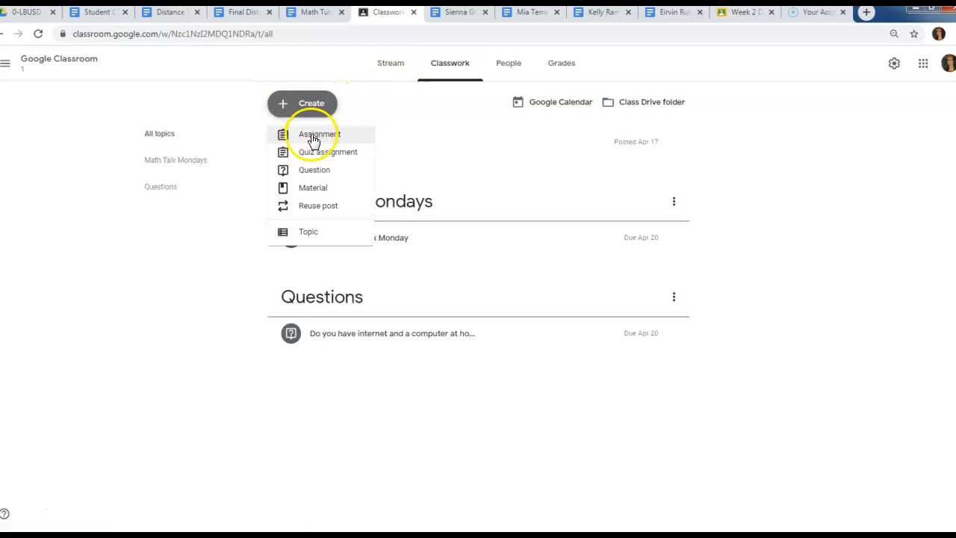
left_click(313, 141)
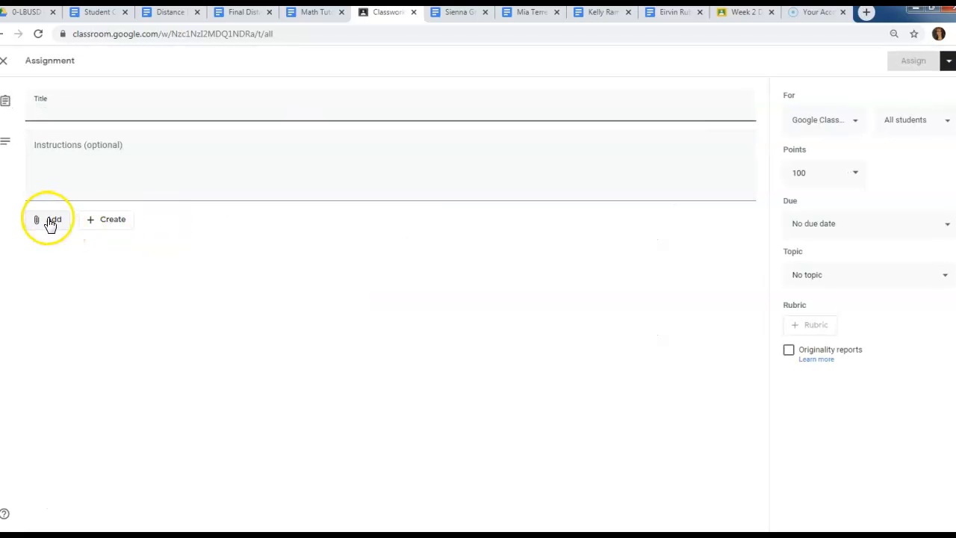
Attach the Student Questionnaire document from Google Drive to the assignment.
left_click(50, 223)
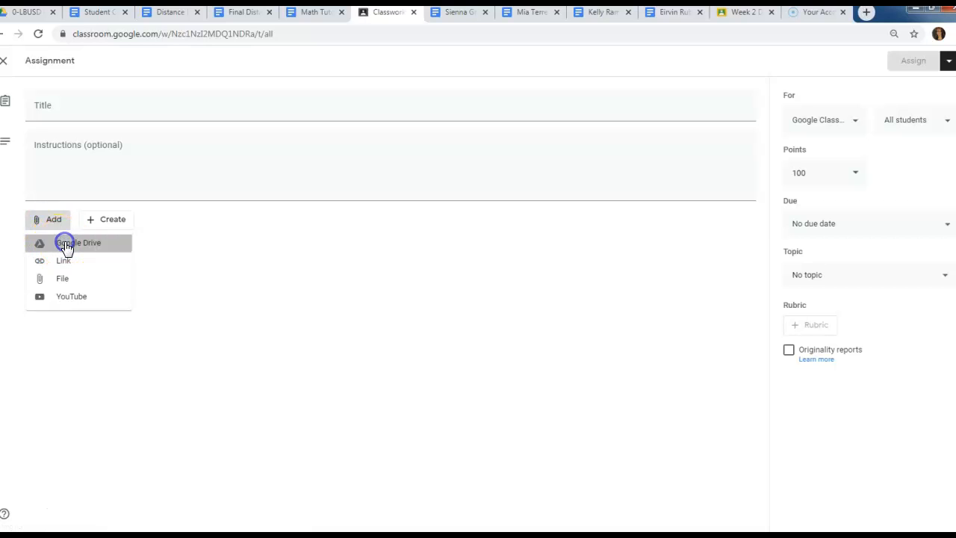
left_click(64, 242)
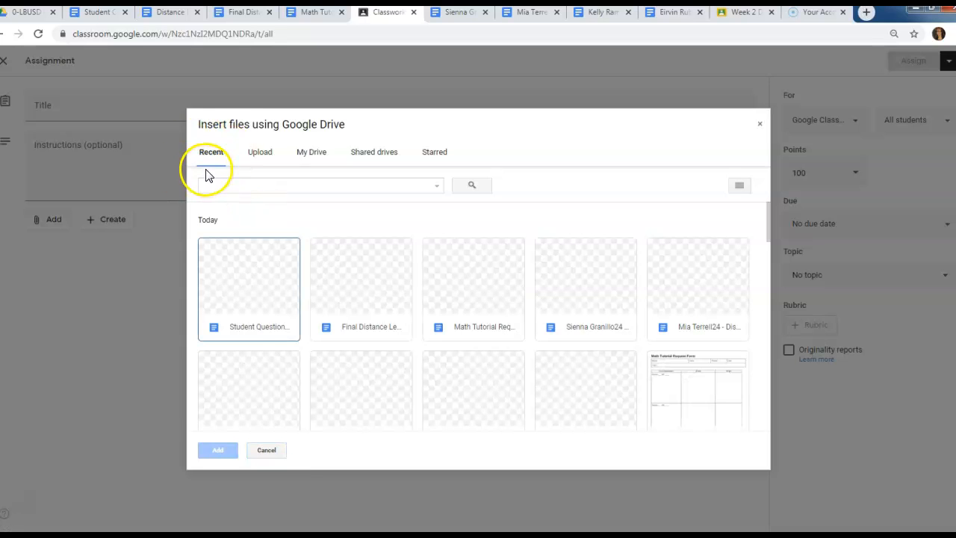
left_click(249, 299)
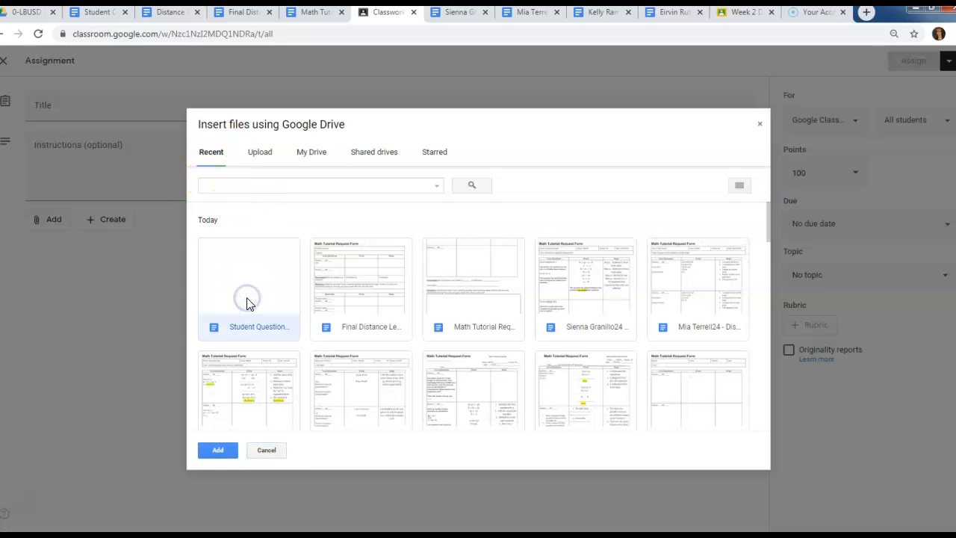
left_click(224, 453)
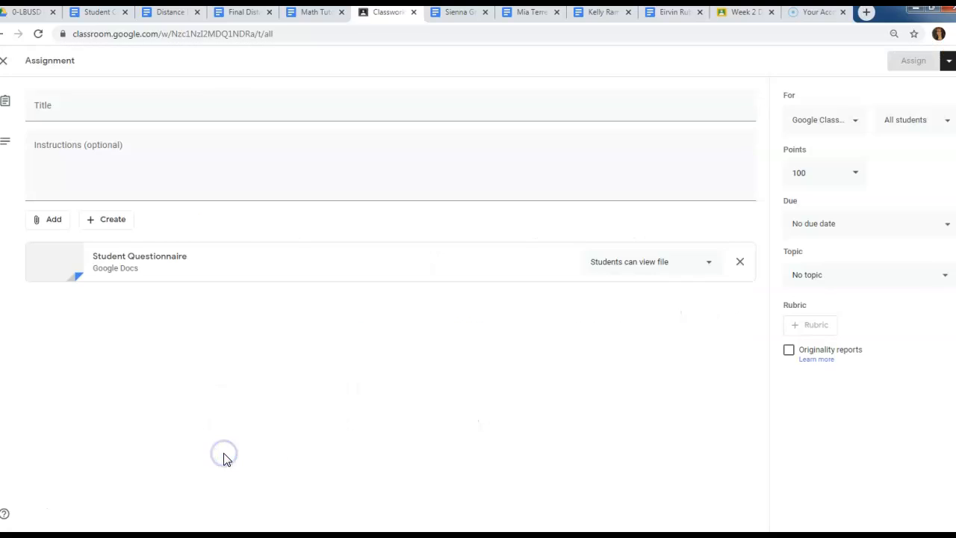
Title the assignment "Student Questionnaire" with the instructions "Please answer the student questionnaire in the attach form and then click submit!".
left_click(71, 114)
type("Studen")
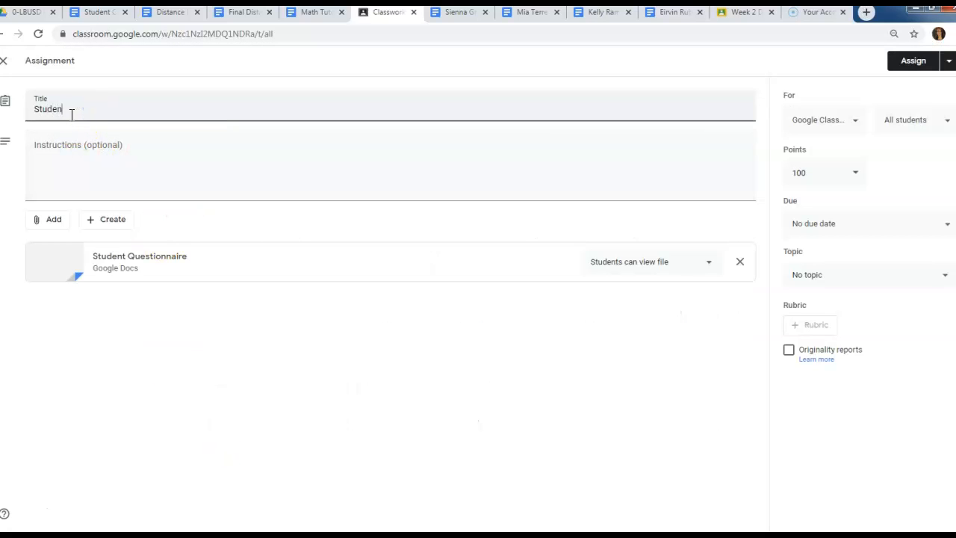
type("t Questiona")
left_click(67, 154)
type("Please answer the stud")
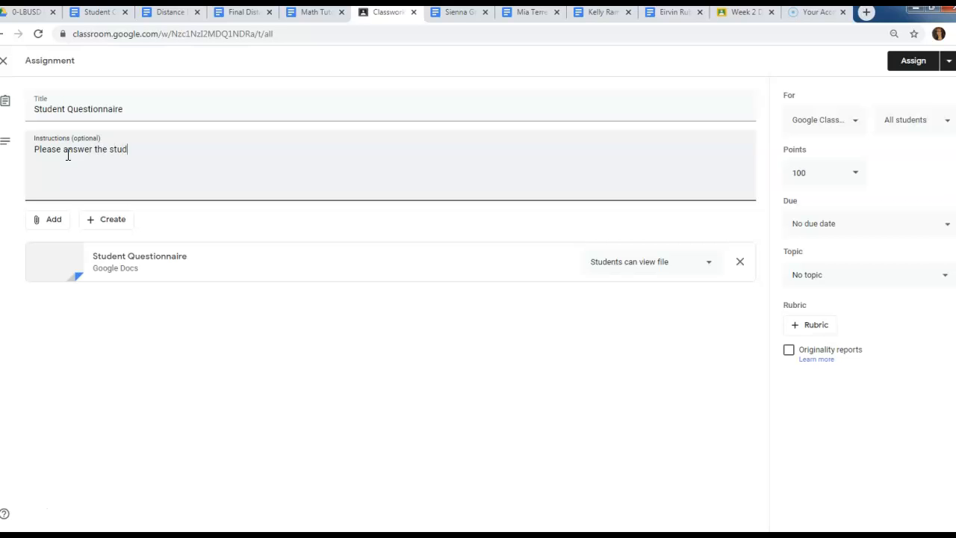
type("ent questionnaire in the attach fo")
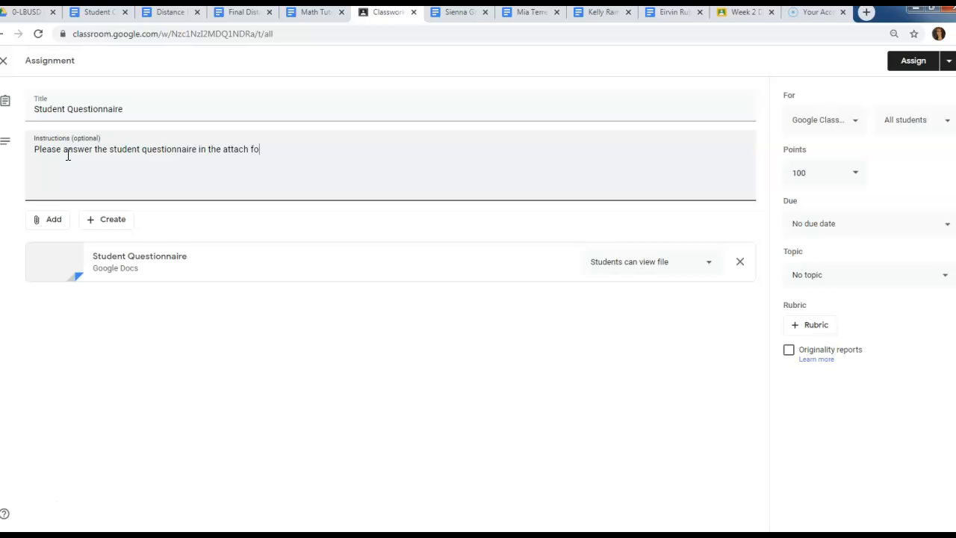
type("rm and then click submit!")
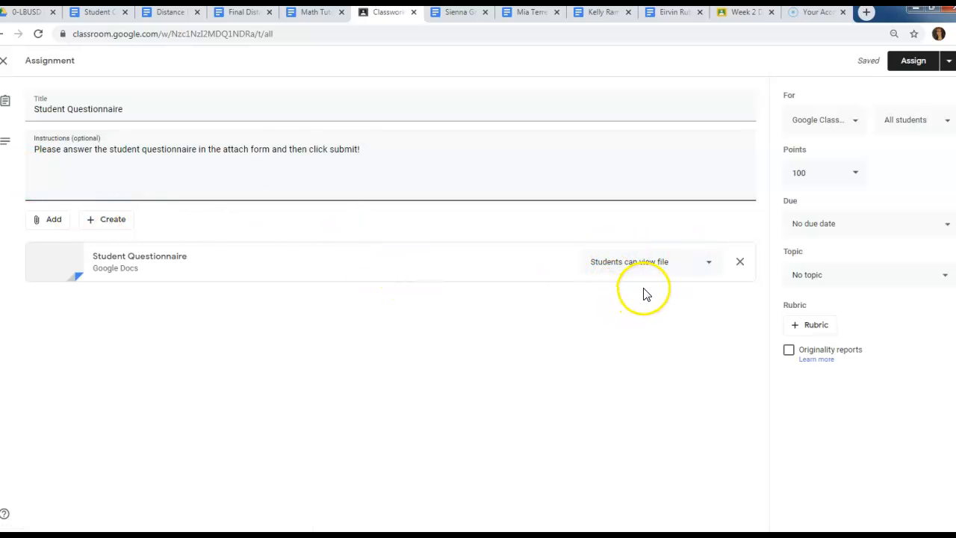
Set the attached questionnaire's sharing option to "Make a copy for each student".
left_click(693, 265)
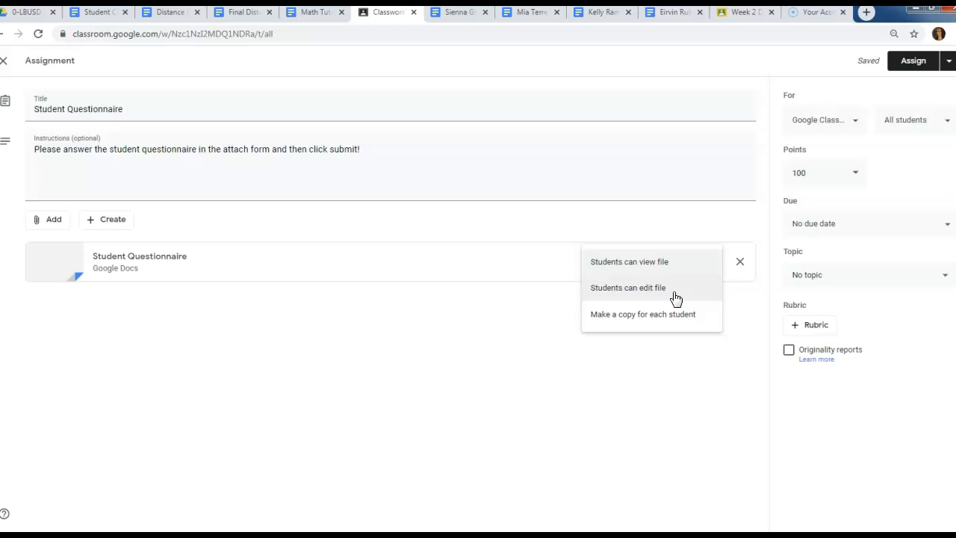
left_click(672, 317)
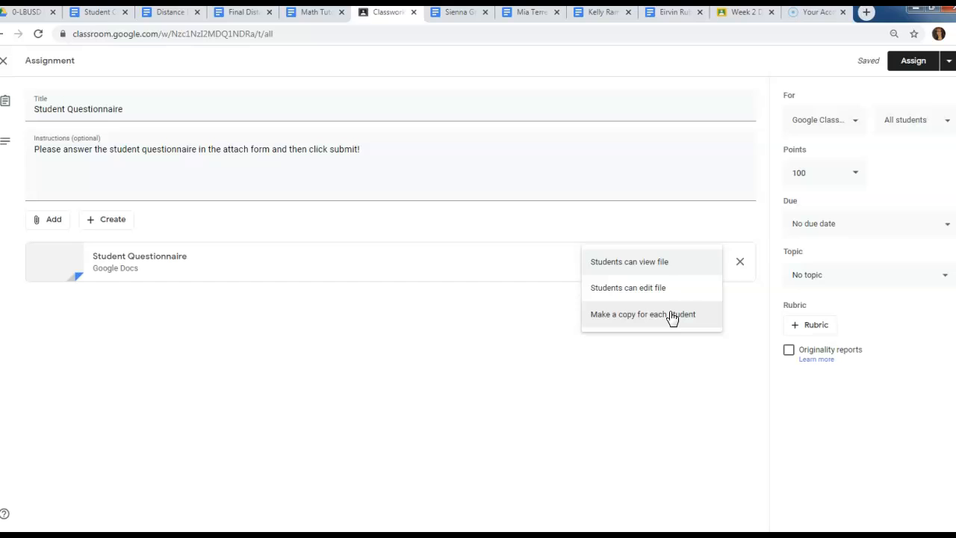
left_click(662, 317)
left_click(648, 320)
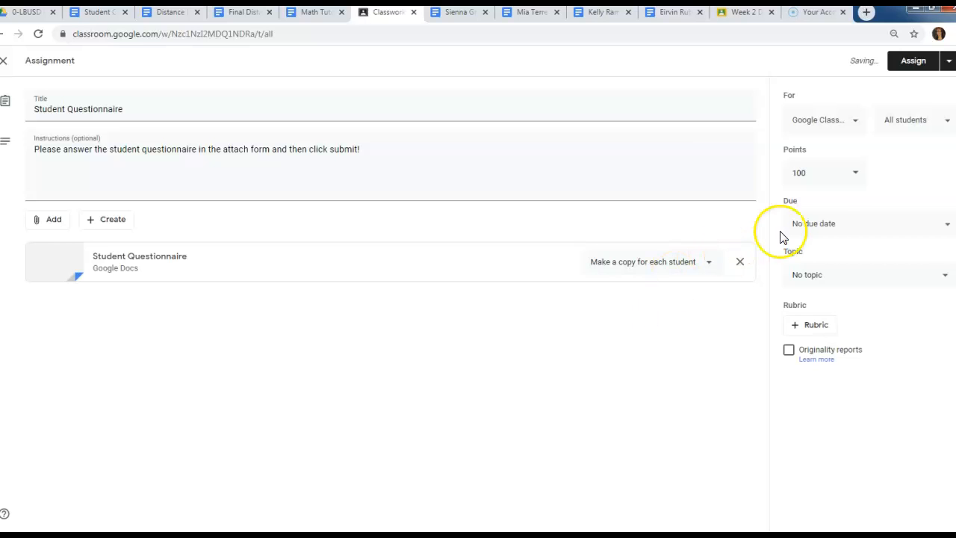
Keep the assignment for all students and set it to 10 points with a due date of Mon, Apr 20.
left_click(896, 121)
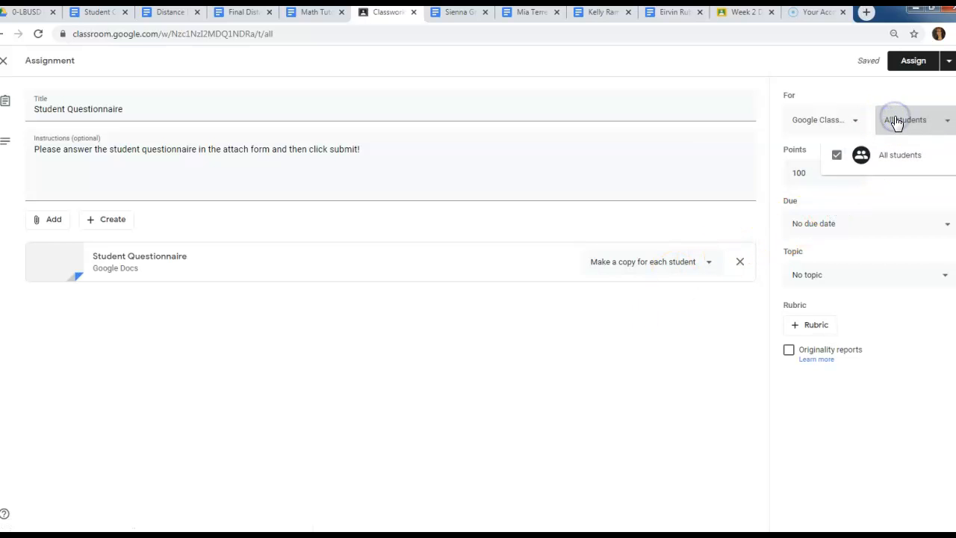
left_click(833, 81)
left_click(834, 176)
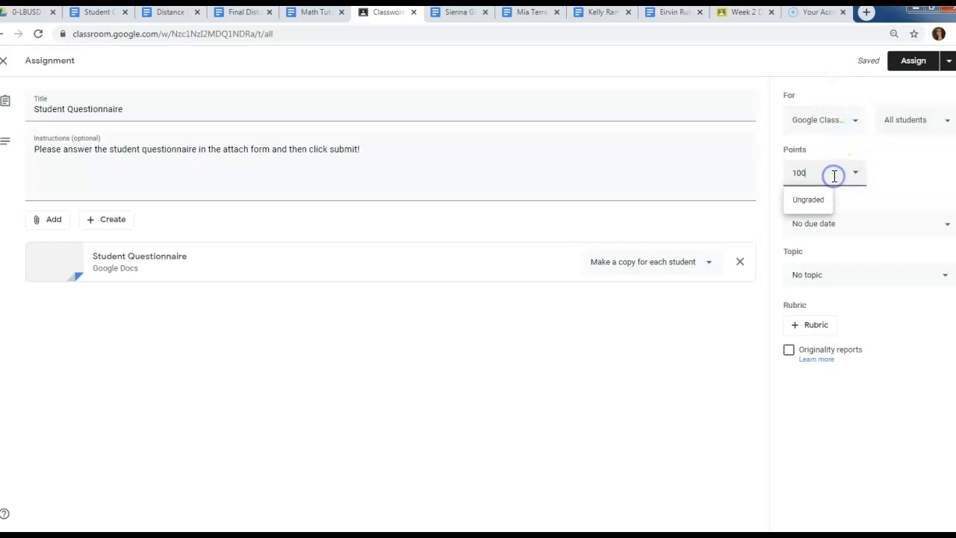
left_click(851, 224)
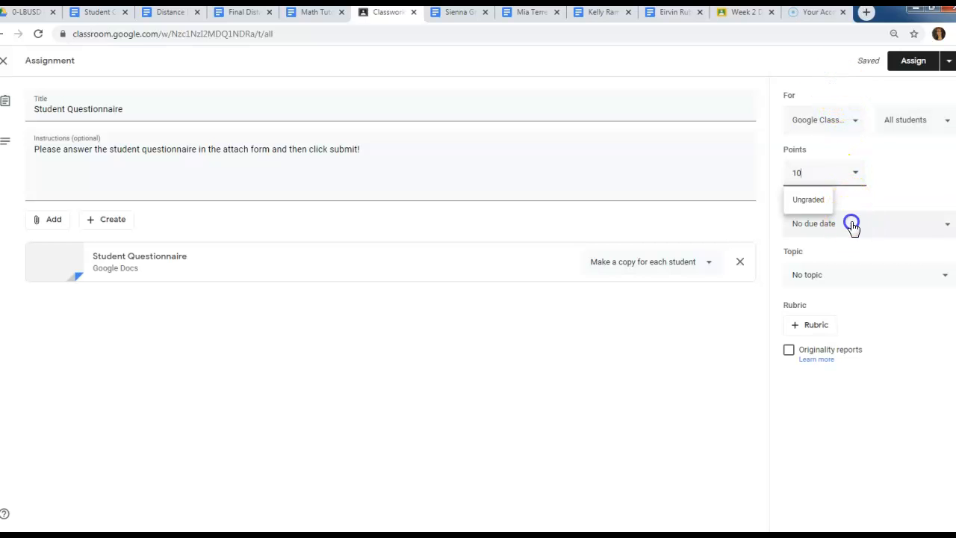
left_click(850, 271)
left_click(827, 371)
left_click(835, 396)
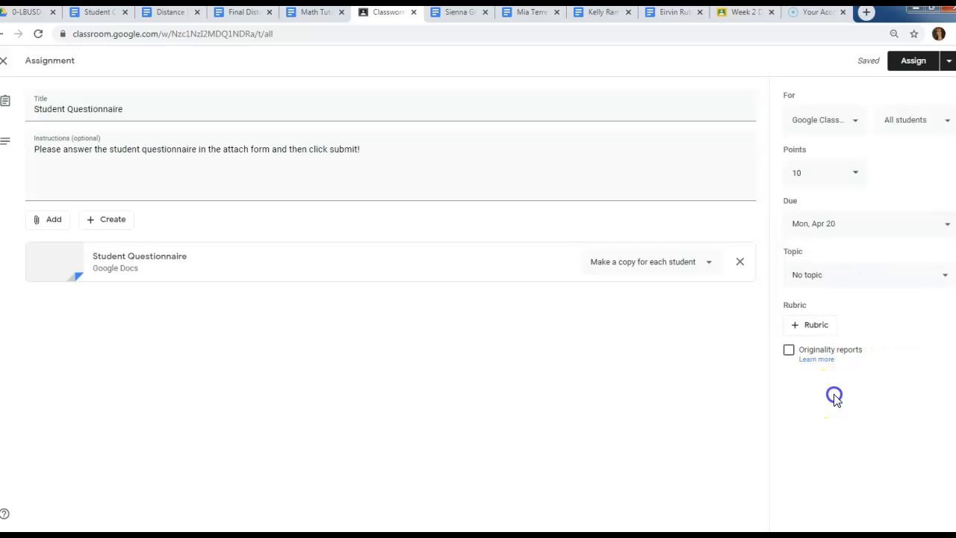
Create the topic "Assignment" for the Student Questionnaire and assign it to the class.
left_click(825, 278)
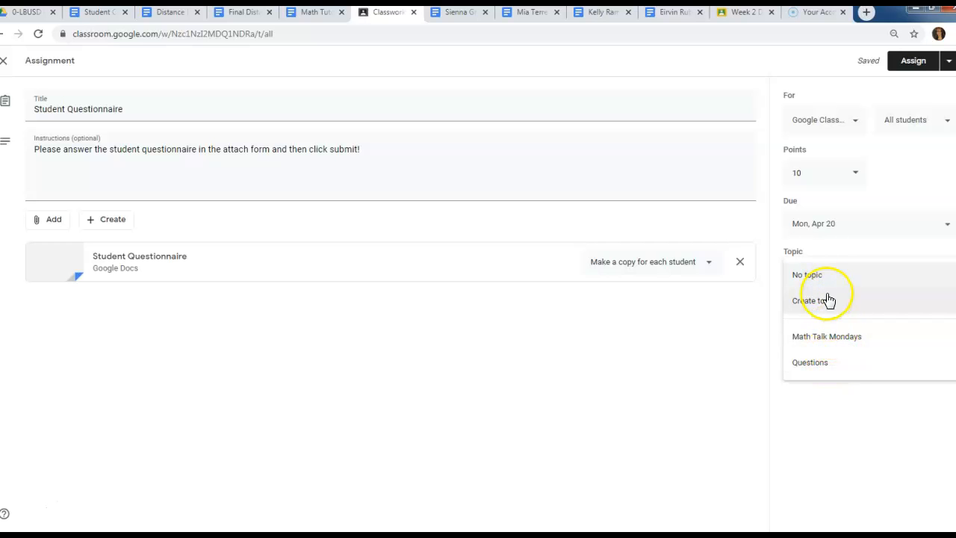
left_click(826, 307)
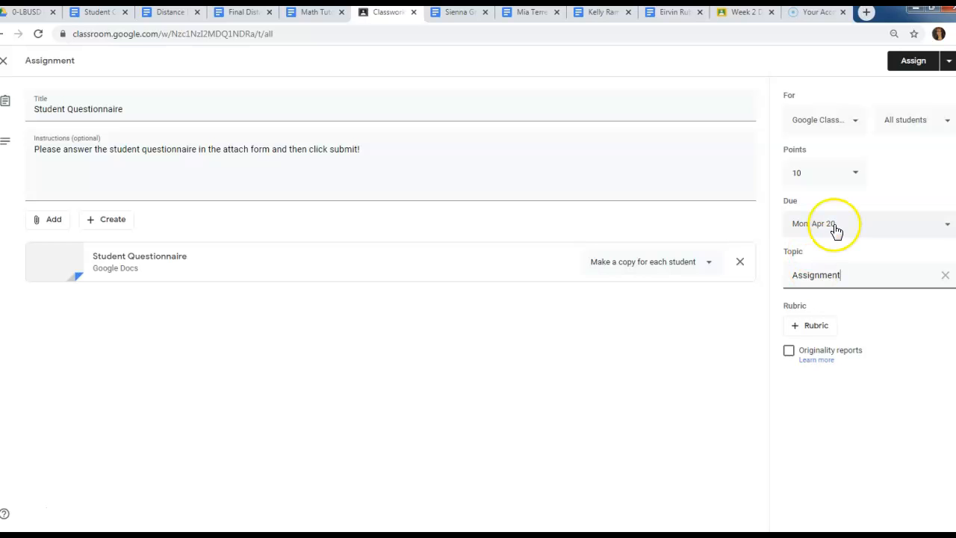
left_click(909, 64)
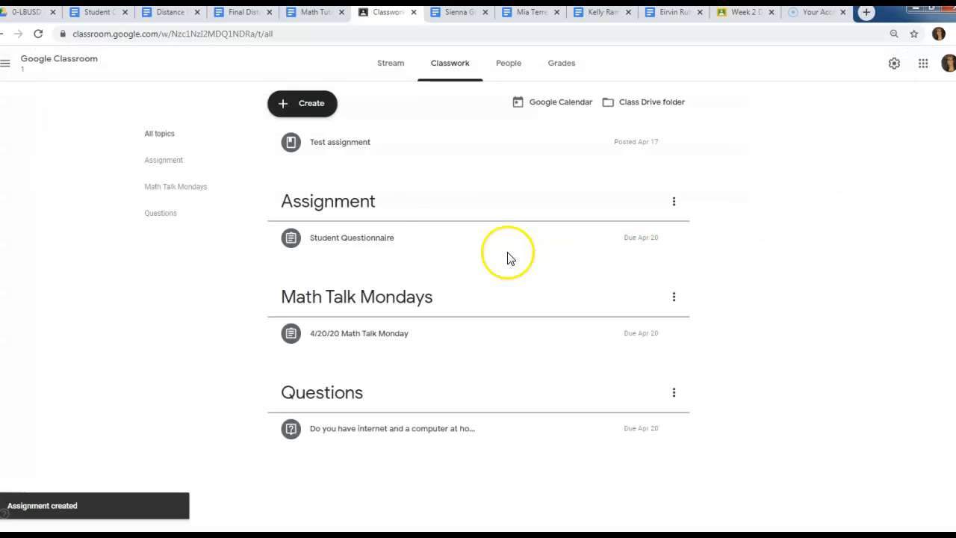
Switch to the MESA class and open the student work for its Week 3 Distance Learning Tutoring Request Form/Math Tutorial assignment.
left_click(8, 61)
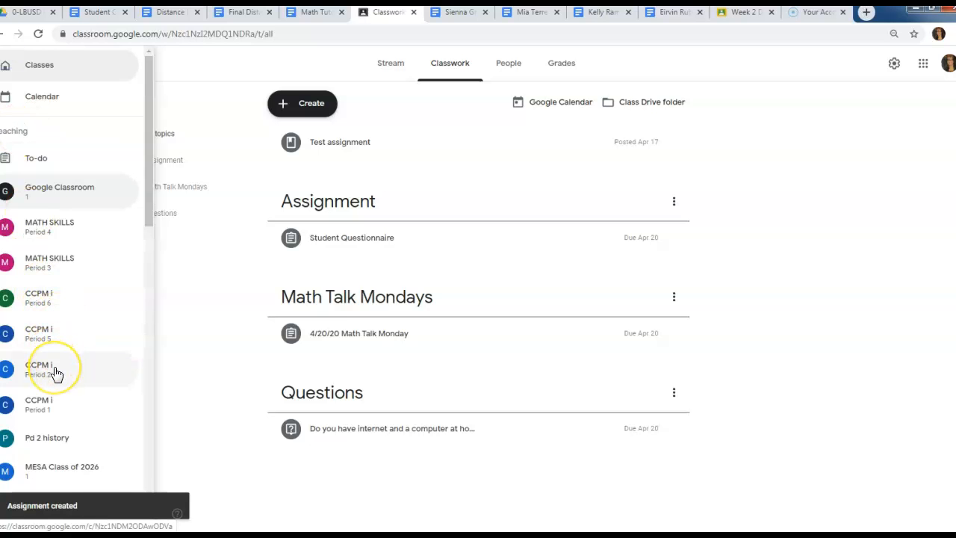
scroll(56, 369, "down", 3)
scroll(56, 370, "down", 4)
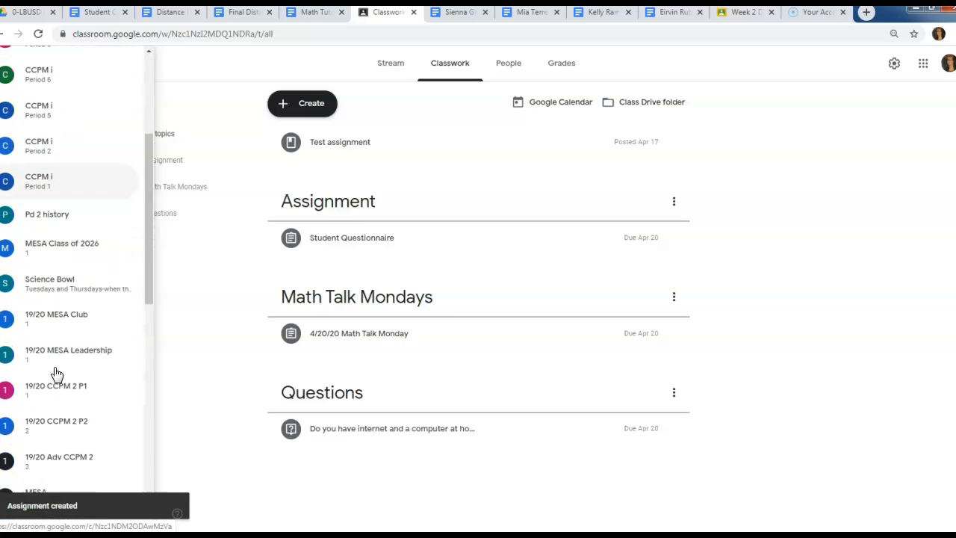
left_click(48, 378)
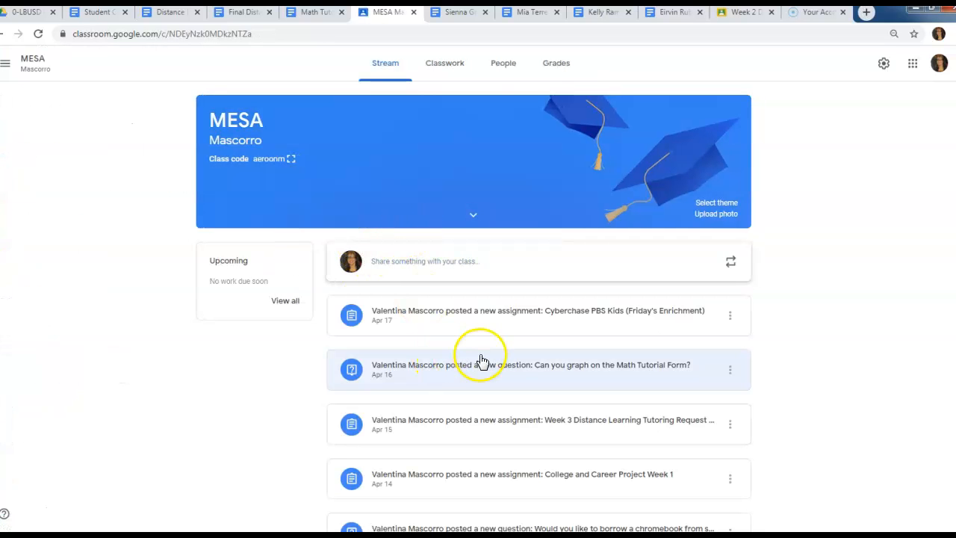
left_click(535, 425)
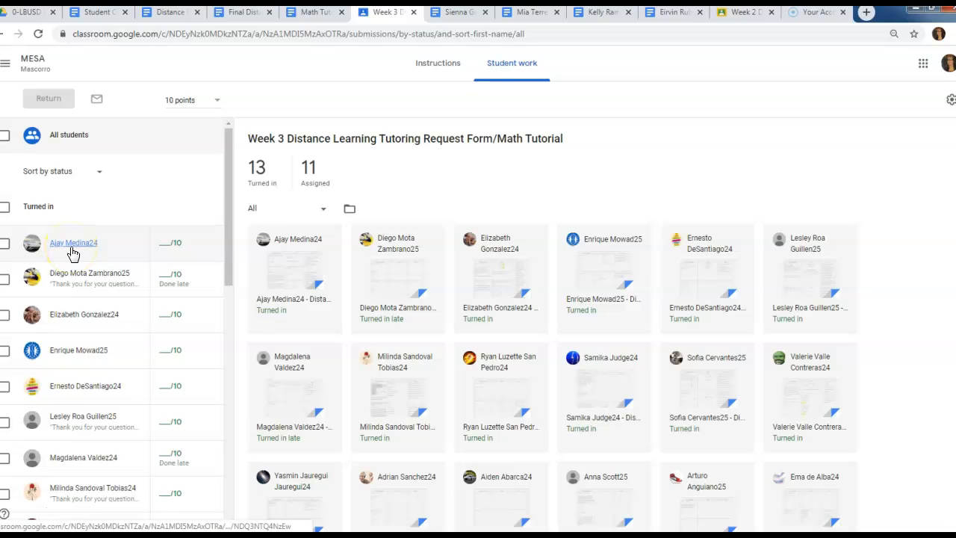
Open the first turned-in student's Math Tutorial Request Form and review the questions, work, steps and reflection on all pages.
left_click(73, 251)
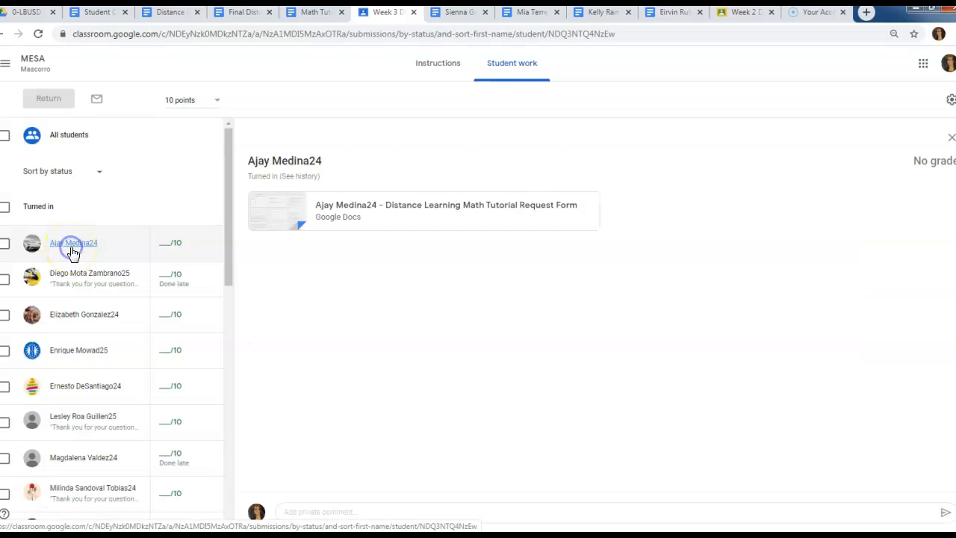
left_click(390, 214)
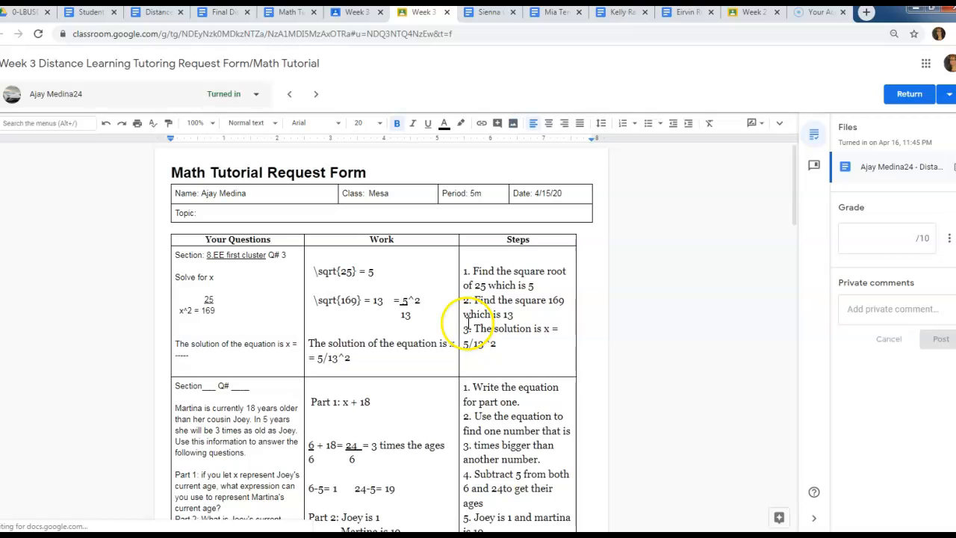
scroll(403, 294, "down", 1)
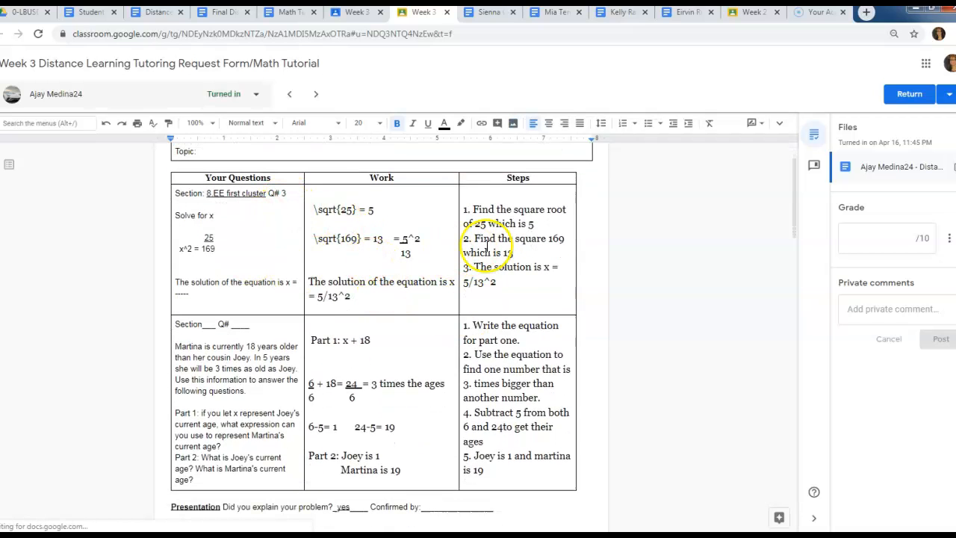
scroll(299, 284, "down", 1)
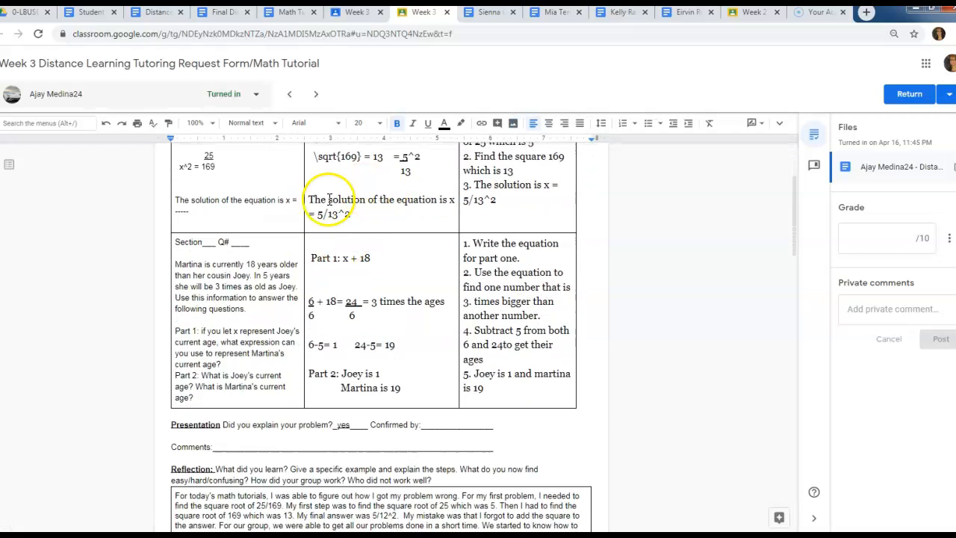
scroll(486, 325, "down", 4)
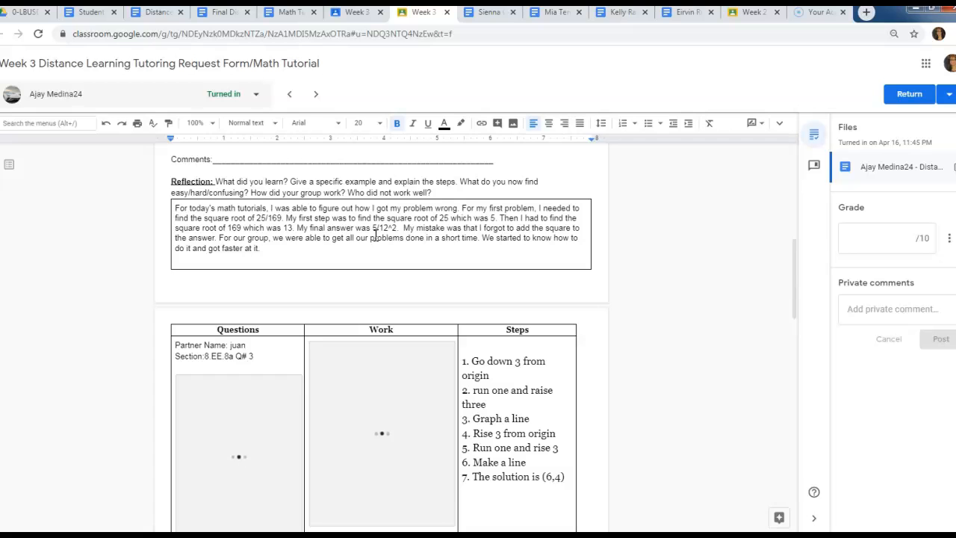
scroll(373, 239, "down", 2)
scroll(377, 240, "down", 1)
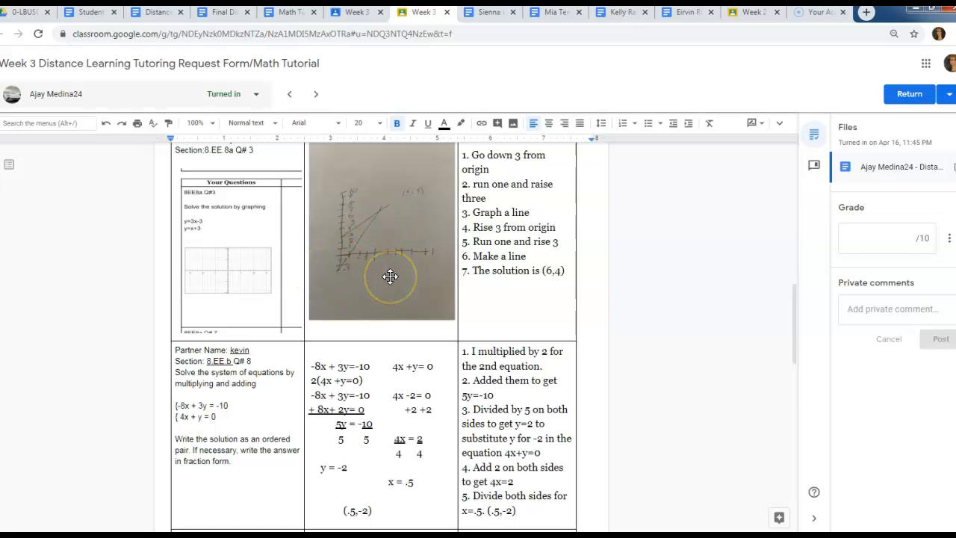
scroll(390, 276, "down", 4)
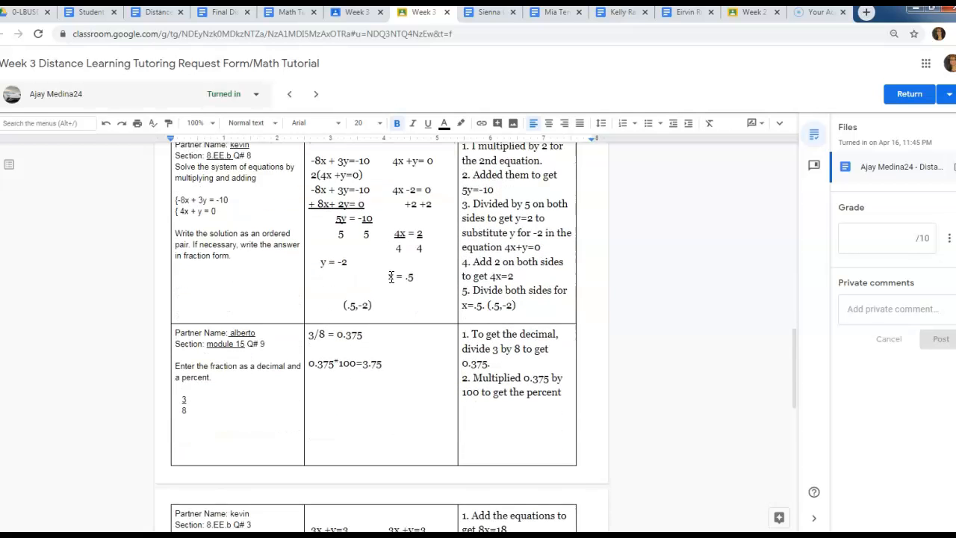
scroll(390, 277, "down", 1)
scroll(391, 277, "down", 4)
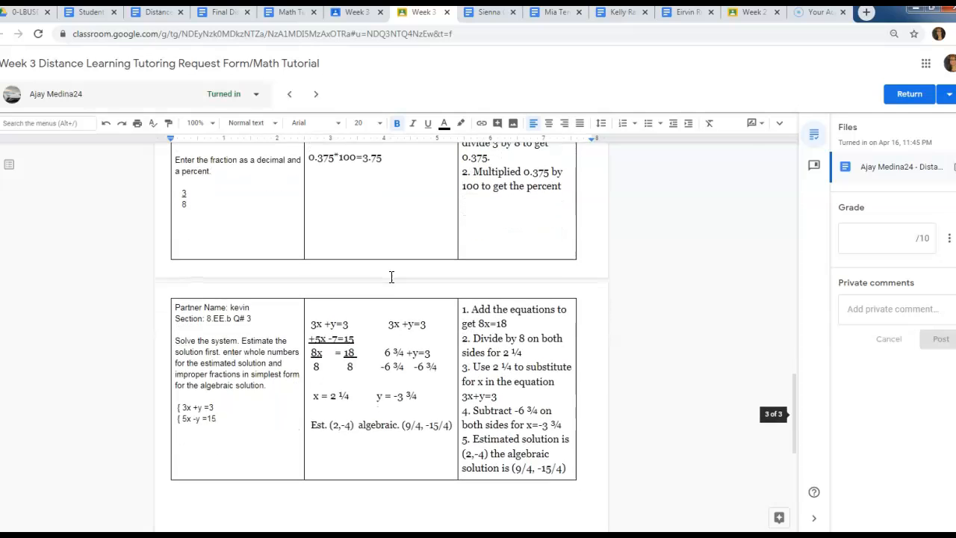
scroll(391, 277, "up", 3)
scroll(391, 277, "up", 15)
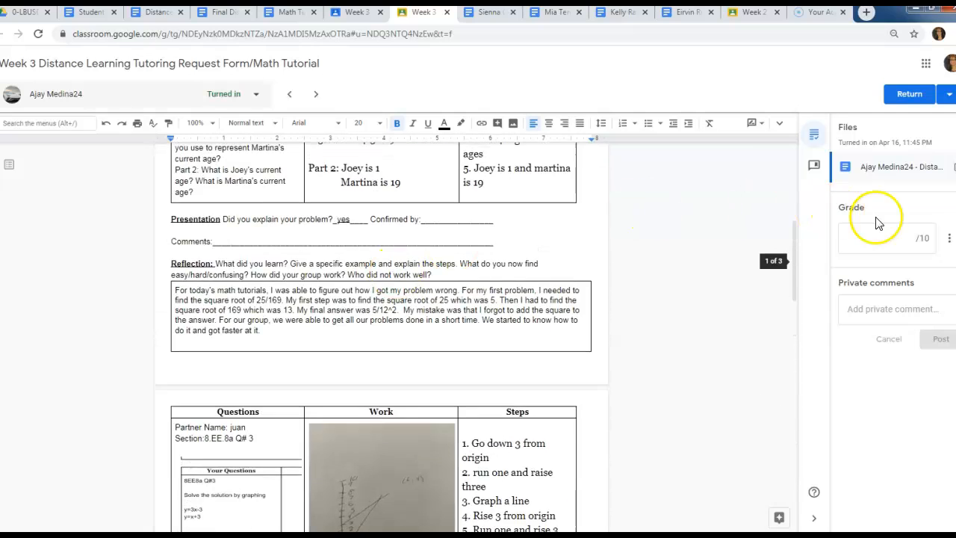
Grade the submission 12 out of 10 with the private comment "Great job!" and return it to the student.
left_click(878, 245)
type("12")
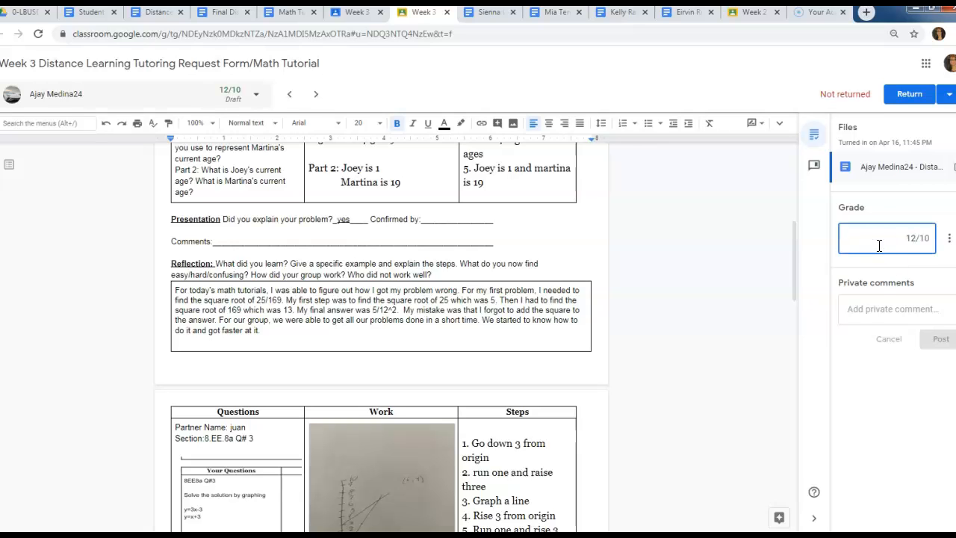
left_click(859, 312)
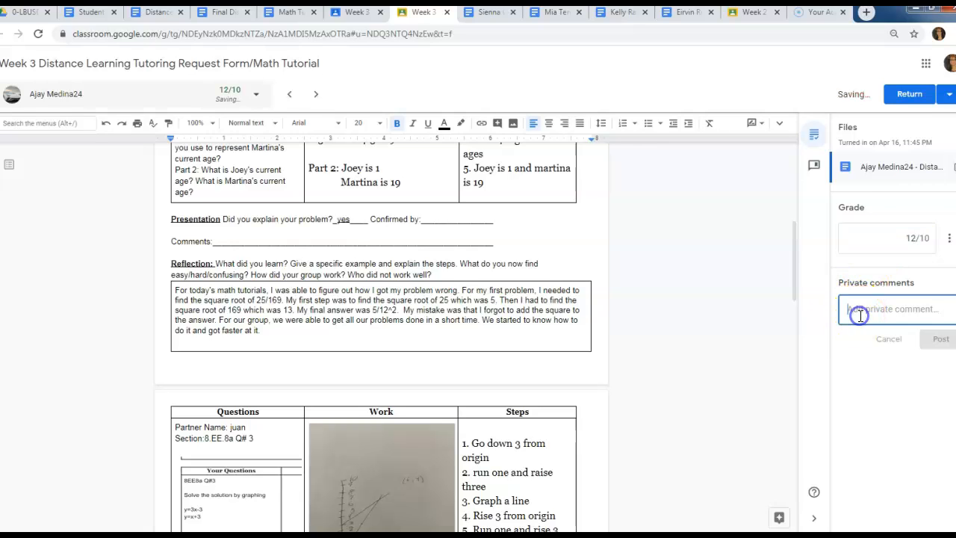
type("Great job!")
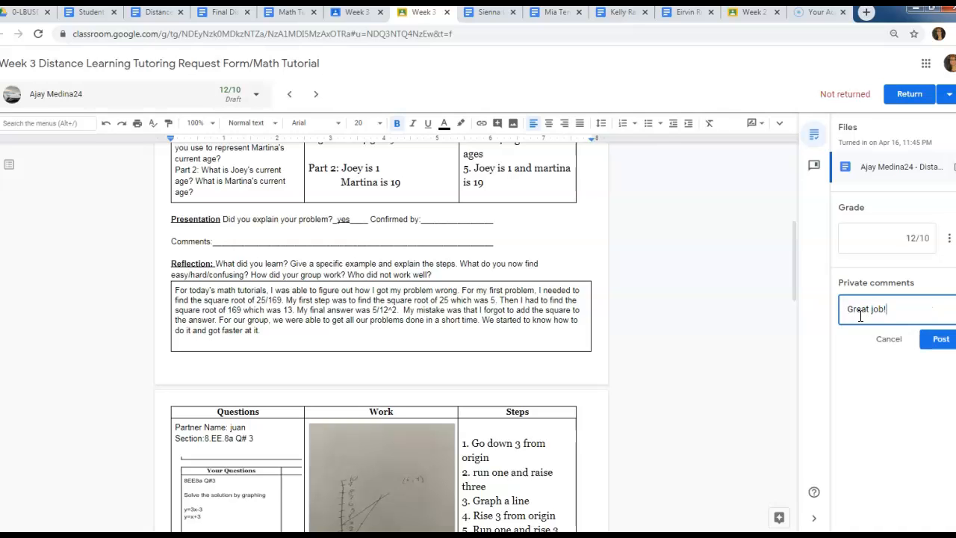
left_click(938, 340)
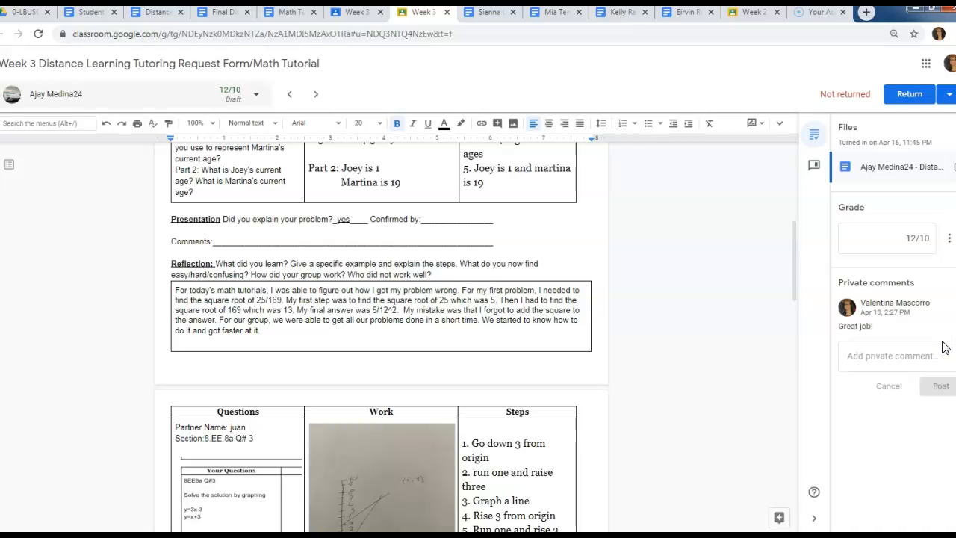
left_click(909, 95)
left_click(589, 326)
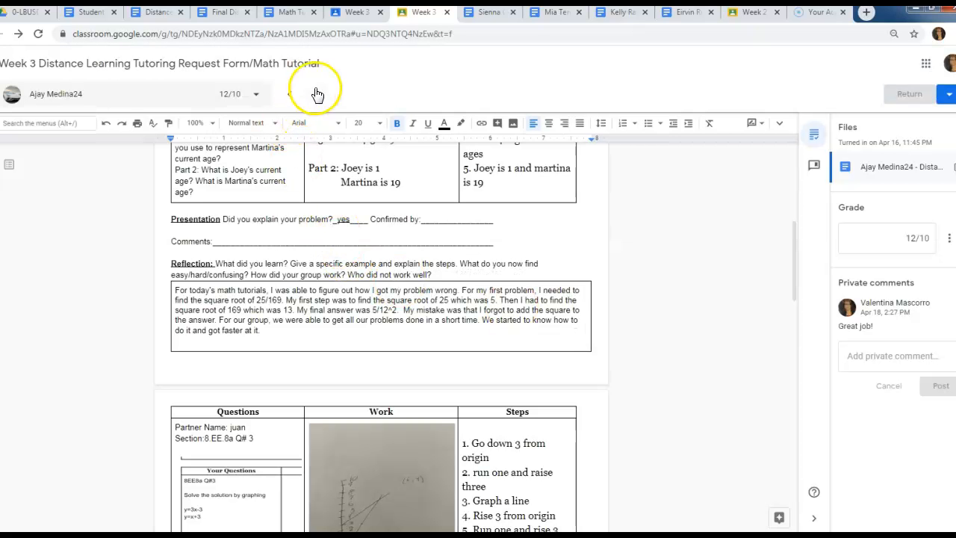
Check the missing student's form with blank work columns and post the private comment "Please work with your team to do them!".
left_click(316, 94)
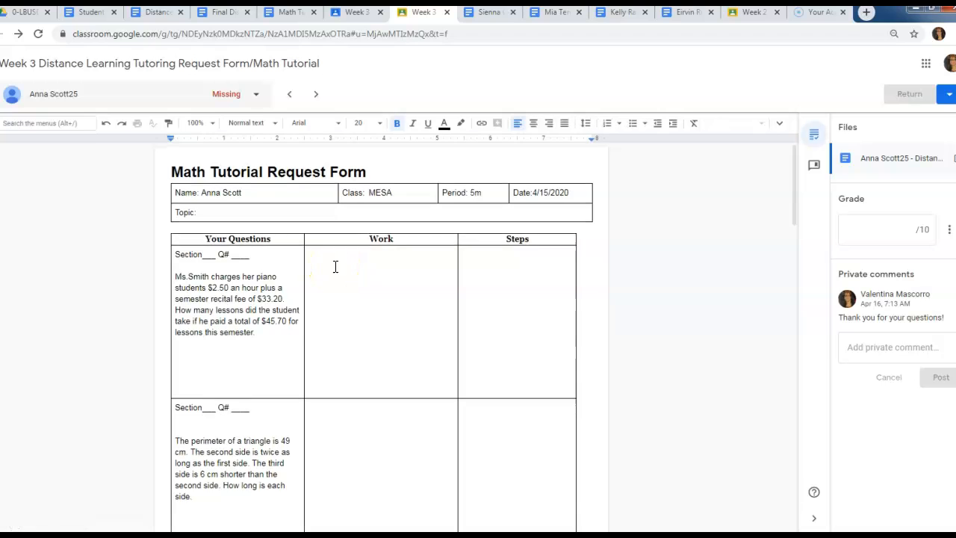
scroll(336, 266, "down", 3)
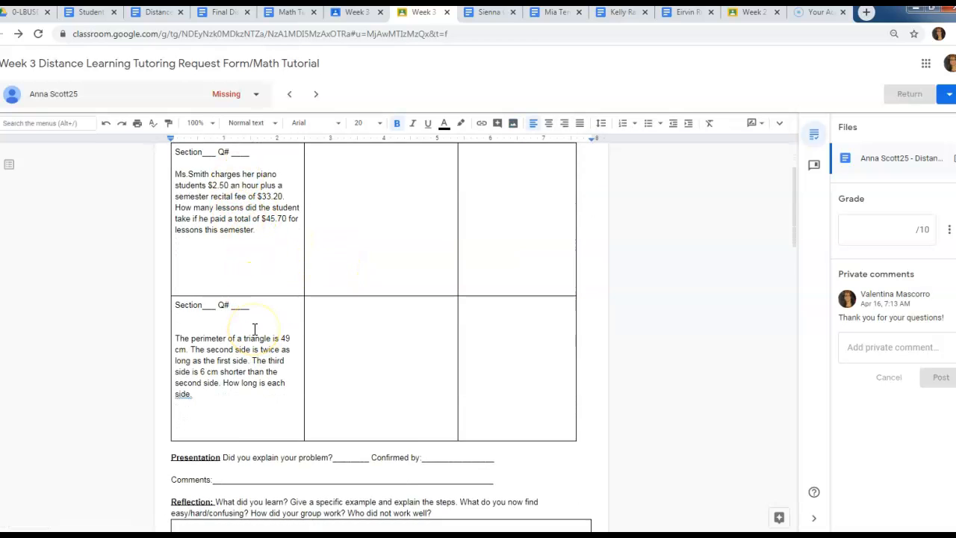
scroll(255, 328, "down", 5)
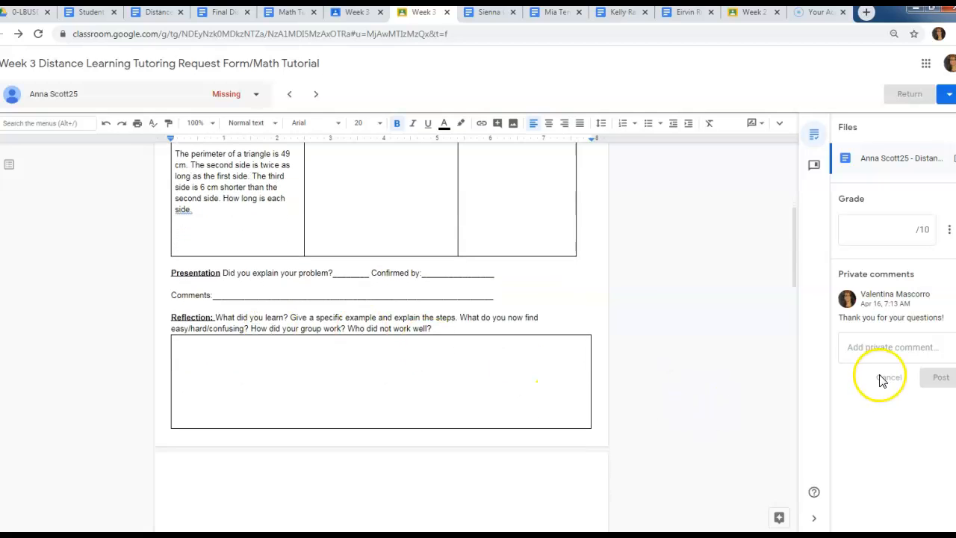
left_click(881, 348)
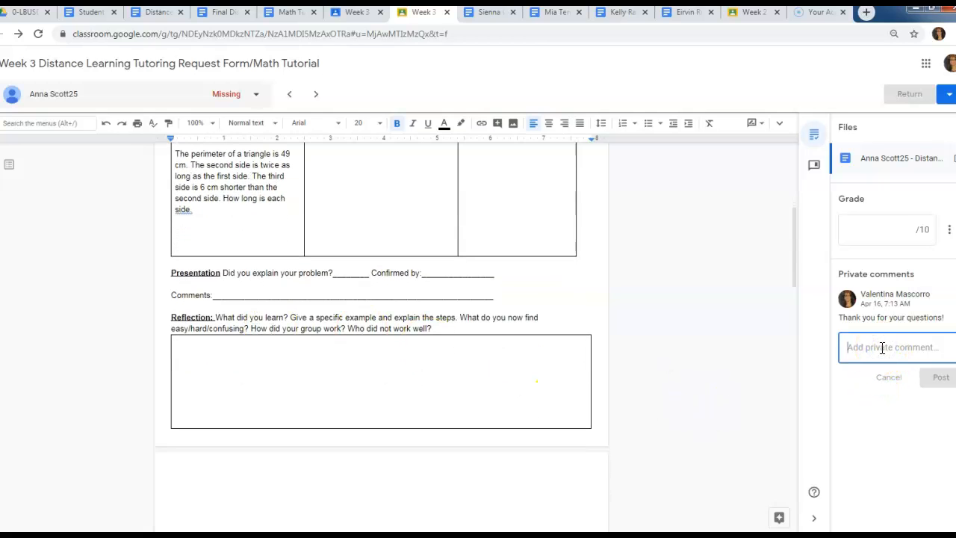
type("Please work")
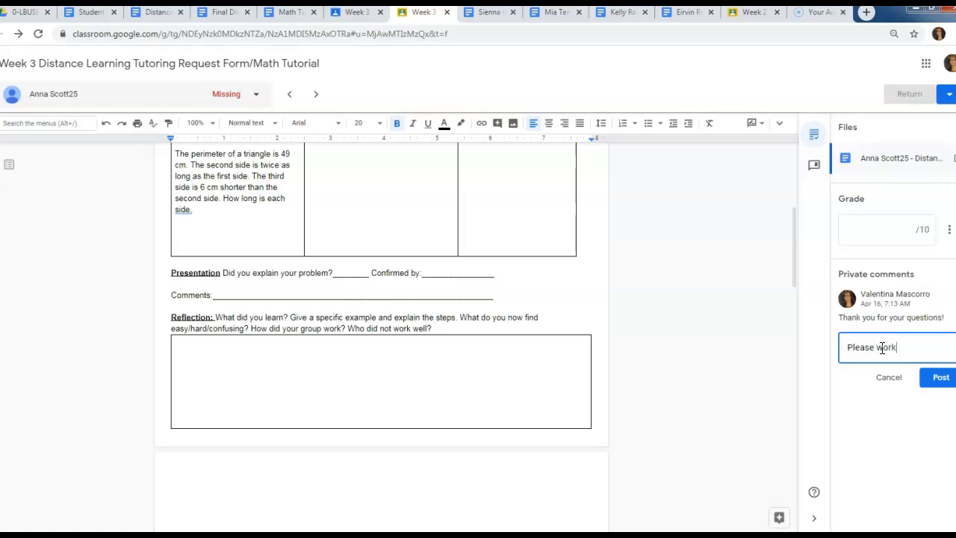
type(" with your team")
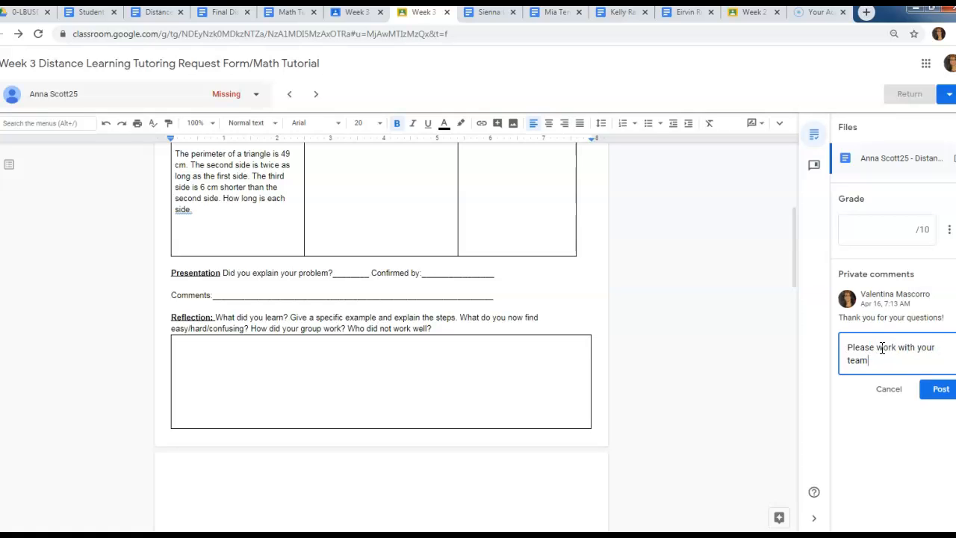
type(" to do te")
key("BackSpace")
type("hem!")
left_click(939, 392)
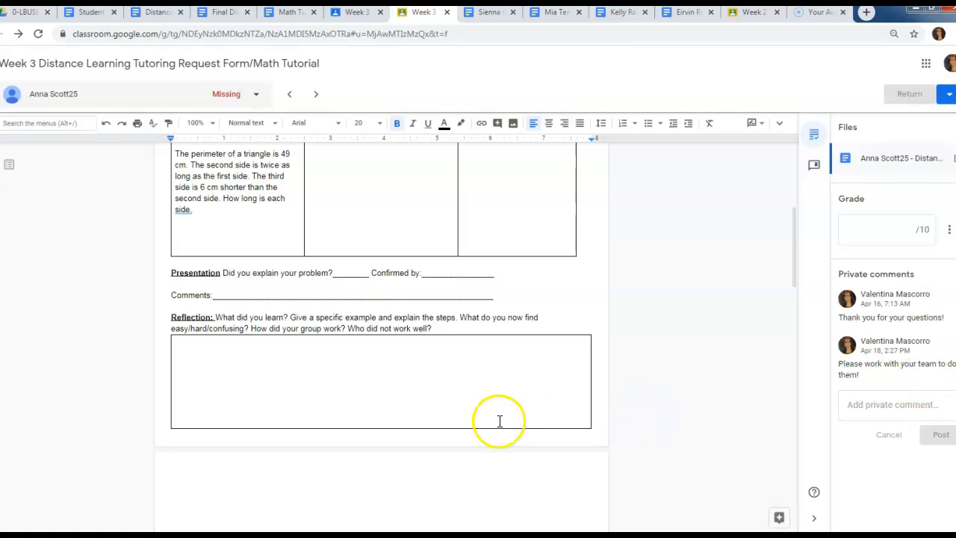
left_click(31, 514)
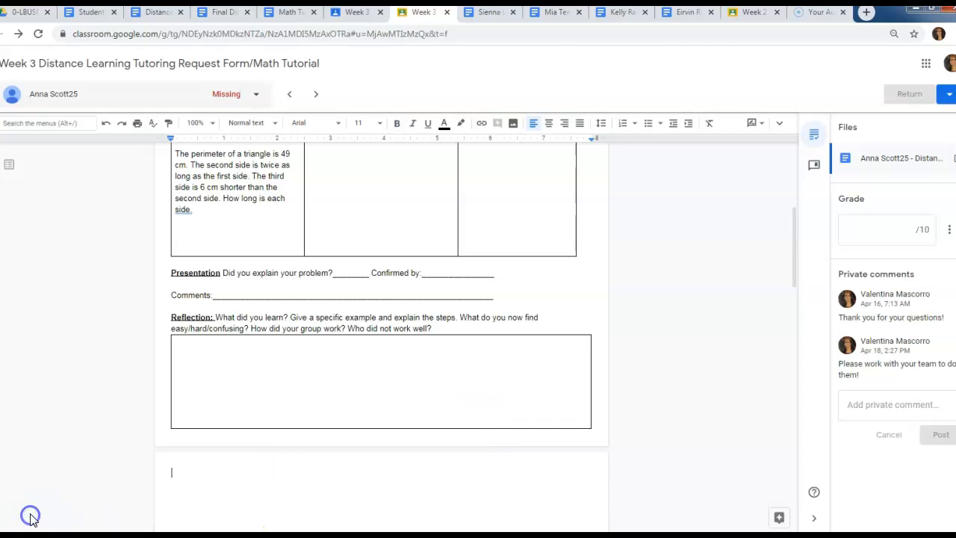